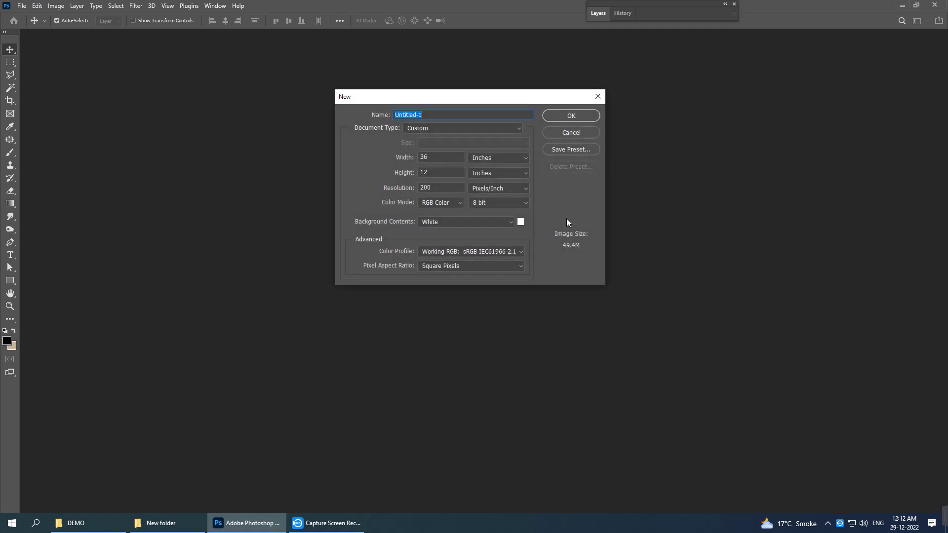
# - Create a 36×12 in, 200 ppi document and fill a new Layer 1 with beige
pyautogui.click(571, 115)
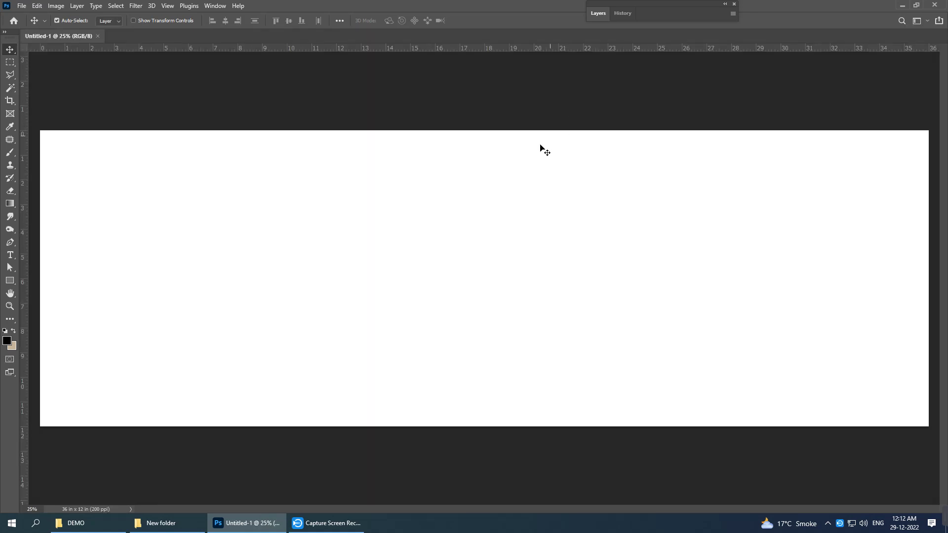
pyautogui.click(599, 13)
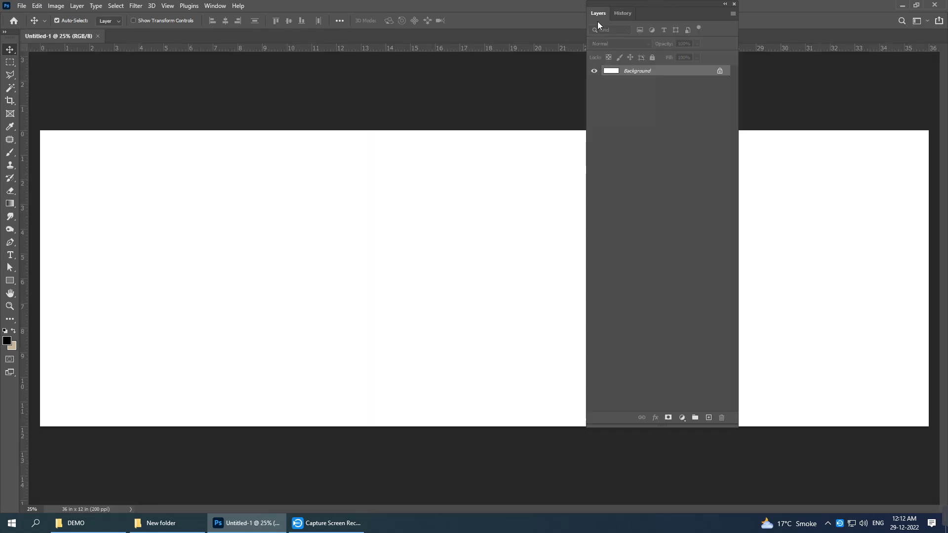
pyautogui.click(709, 418)
pyautogui.hotkey('alt', 'BackSpace')
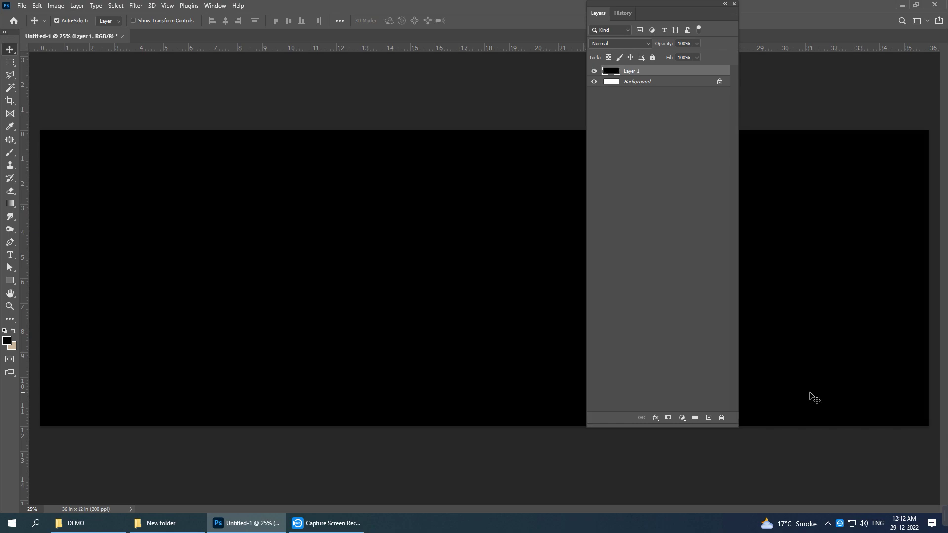
pyautogui.hotkey('ctrl', 'BackSpace')
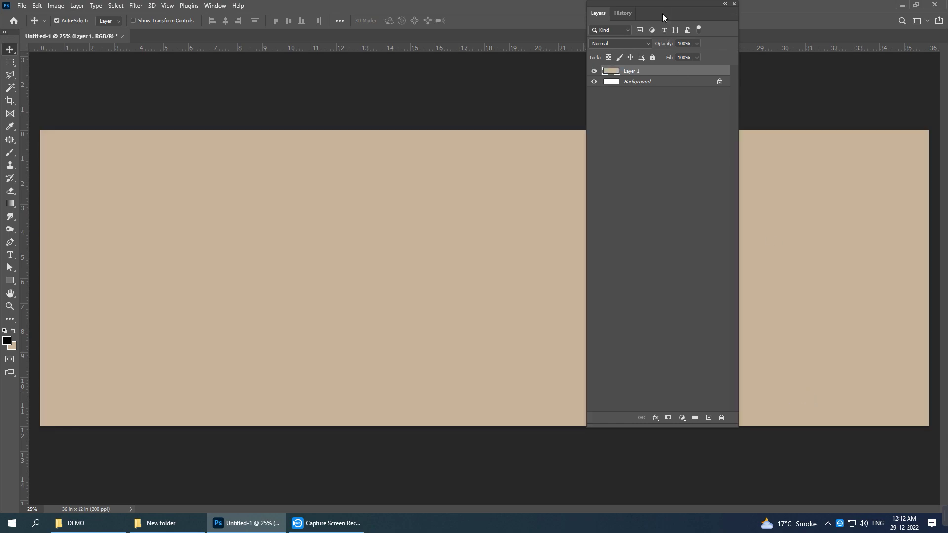
pyautogui.doubleClick(662, 14)
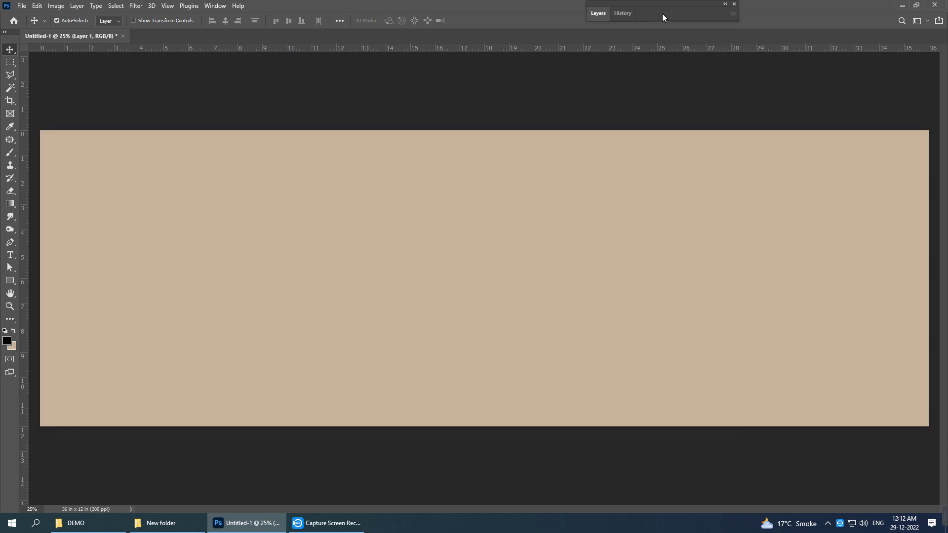
# - Set the foreground colour to a light neutral grey (#b0a2a2) in the Color Picker
pyautogui.click(9, 347)
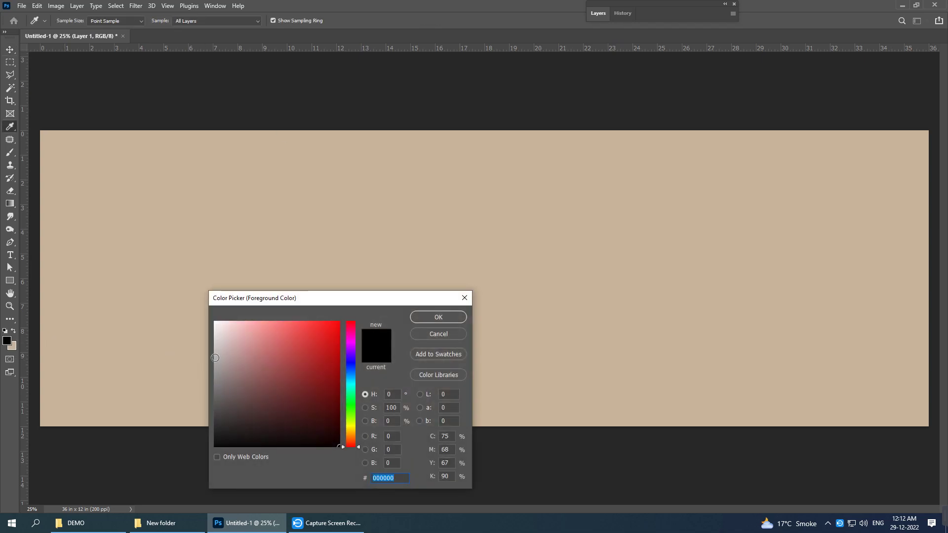
pyautogui.click(219, 356)
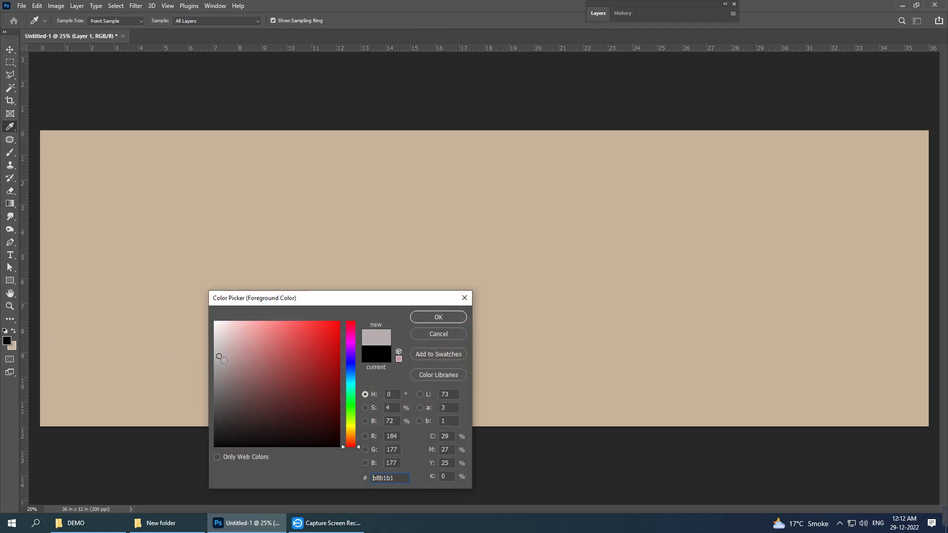
pyautogui.click(224, 360)
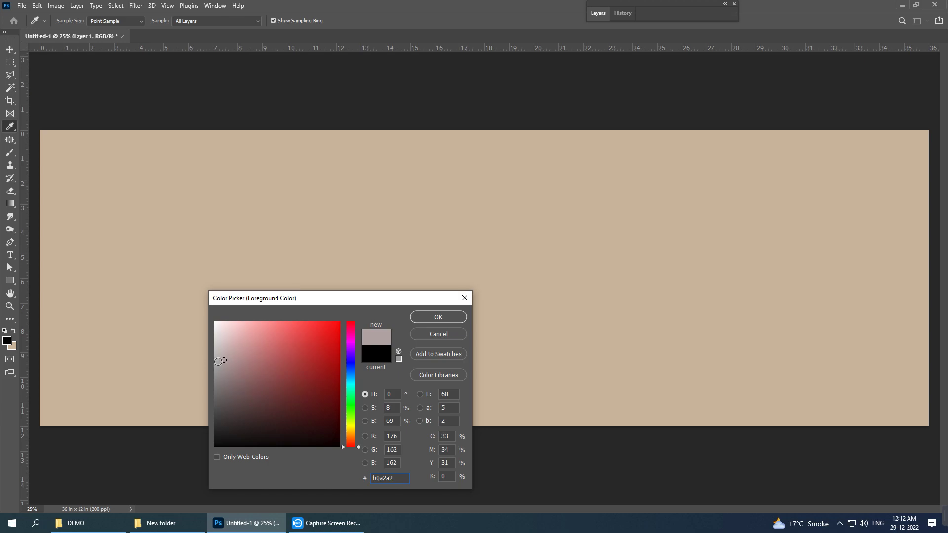
pyautogui.click(218, 362)
pyautogui.click(436, 319)
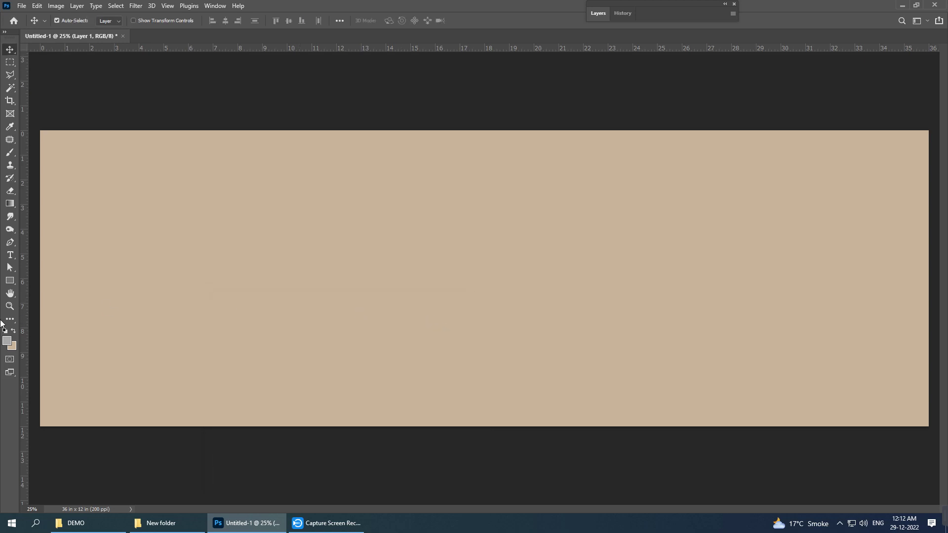
pyautogui.moveTo(23, 323); pyautogui.dragTo(37, 325)
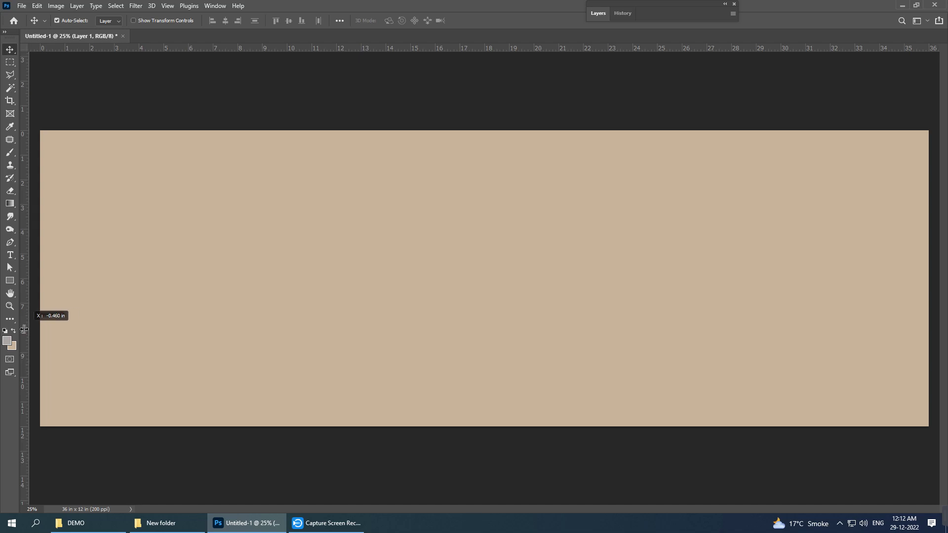
pyautogui.moveTo(37, 325); pyautogui.dragTo(23, 321)
# - Draw a grey square on the left and add guides near 4 in, 12 in and the bottom
pyautogui.click(10, 280)
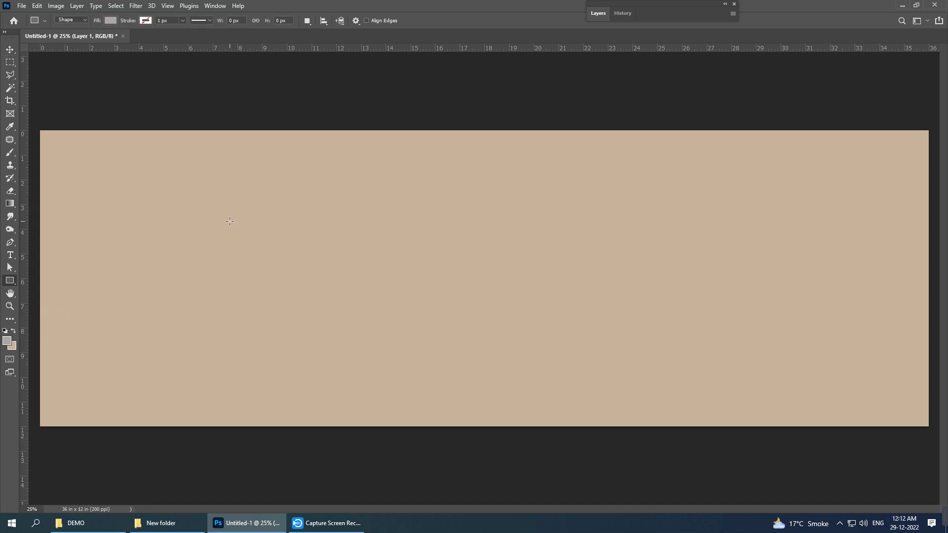
pyautogui.moveTo(229, 222)
pyautogui.mouseDown()
pyautogui.moveTo(363, 341)
pyautogui.moveTo(361, 353)
pyautogui.mouseUp()
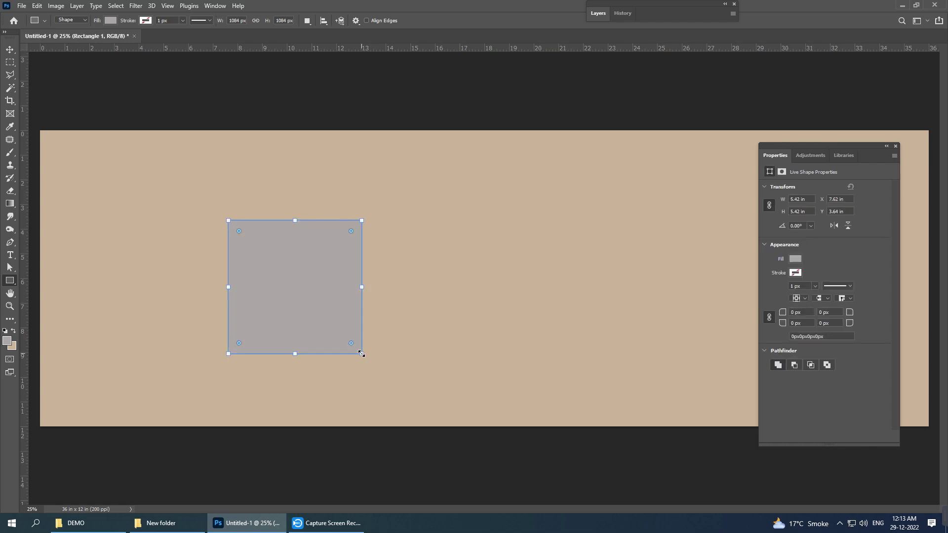
pyautogui.press('v')
pyautogui.moveTo(23, 263); pyautogui.dragTo(148, 263)
pyautogui.moveTo(165, 49); pyautogui.dragTo(150, 202)
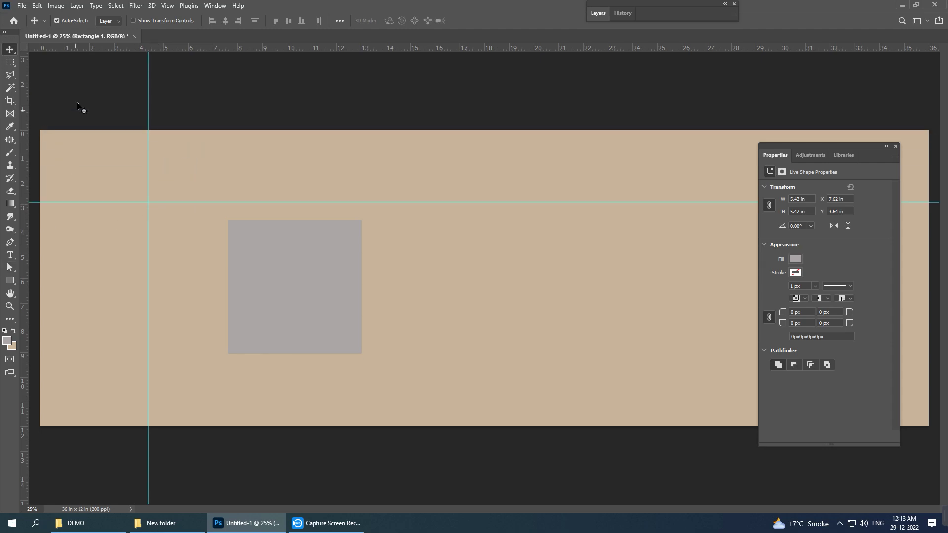
pyautogui.moveTo(86, 48)
pyautogui.mouseDown()
pyautogui.moveTo(95, 263)
pyautogui.moveTo(127, 387)
pyautogui.mouseUp()
pyautogui.moveTo(24, 350); pyautogui.dragTo(337, 375)
# - Move the square between the guides and rotate it 45° into a diamond
pyautogui.moveTo(277, 317); pyautogui.dragTo(222, 321)
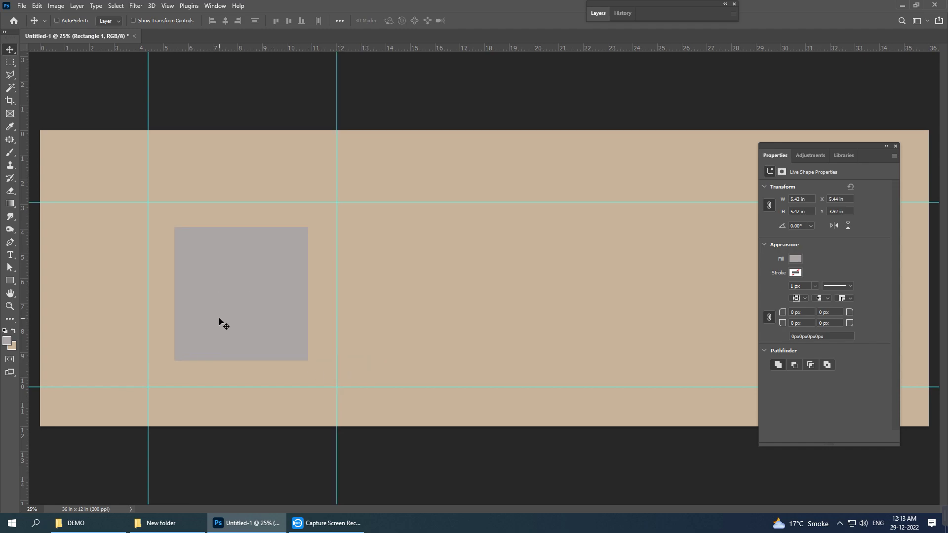
pyautogui.hotkey('ctrl', 't')
pyautogui.moveTo(322, 222); pyautogui.dragTo(323, 299)
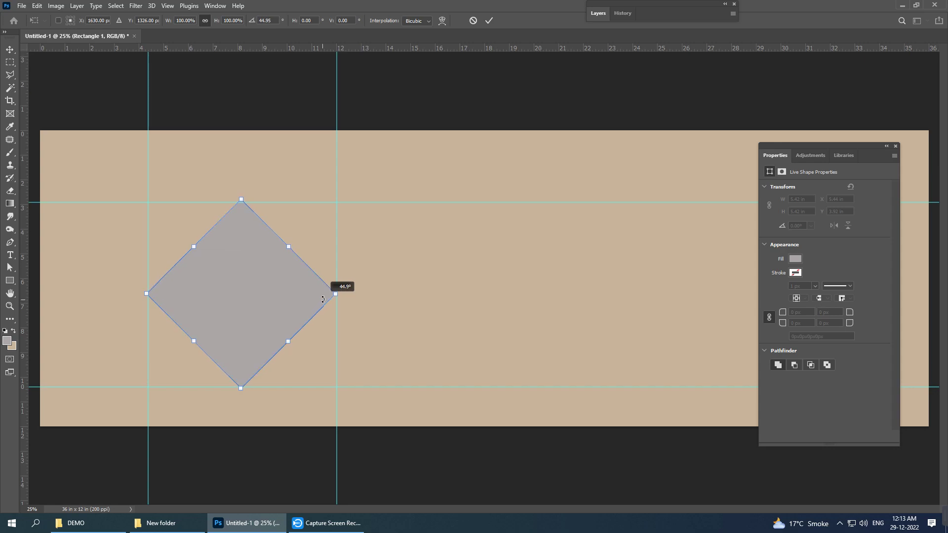
pyautogui.doubleClick(271, 289)
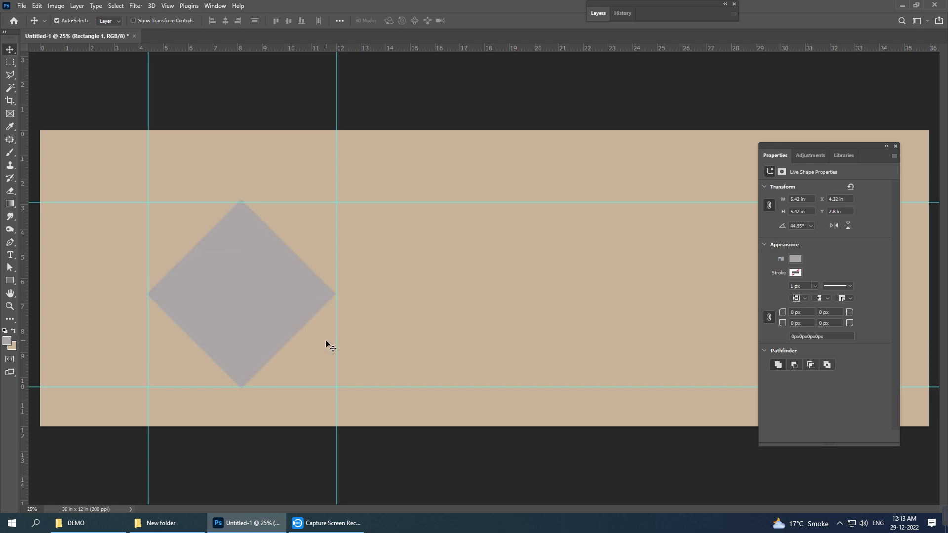
# - Give Rectangle 1 a white Stroke and a Drop Shadow layer style
pyautogui.click(895, 146)
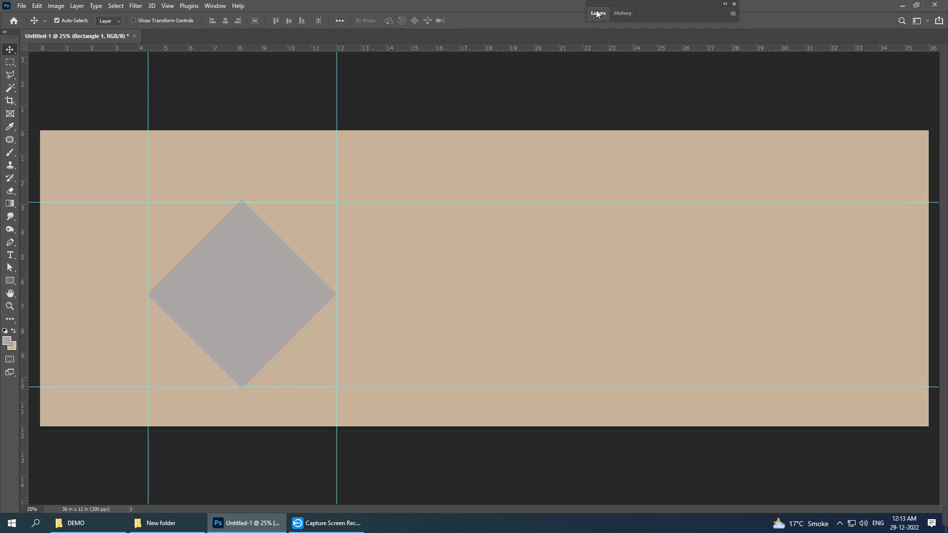
pyautogui.click(599, 13)
pyautogui.doubleClick(672, 73)
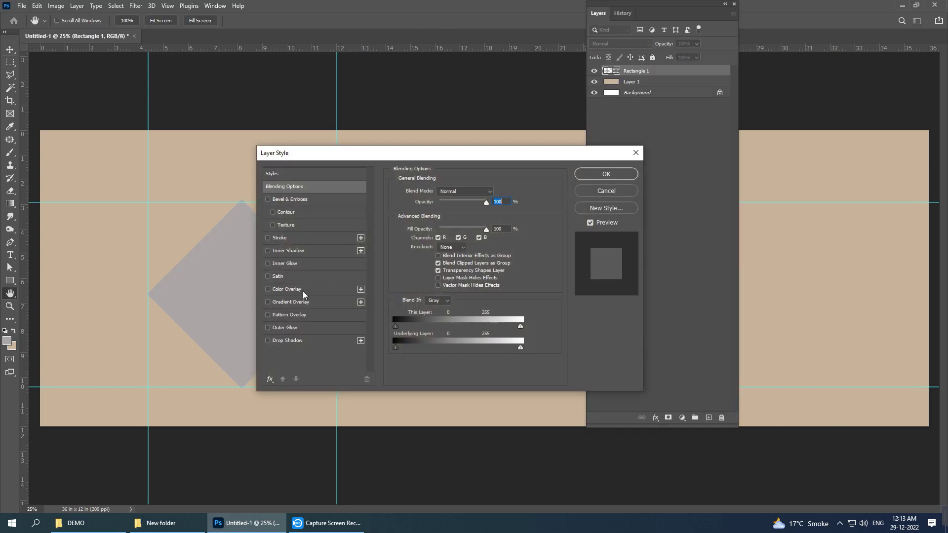
pyautogui.click(280, 240)
pyautogui.click(312, 345)
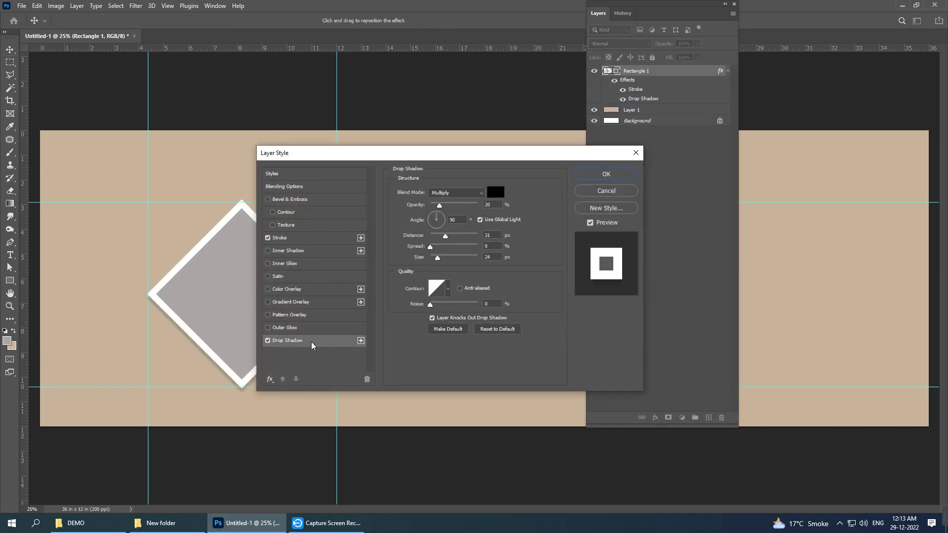
pyautogui.click(606, 176)
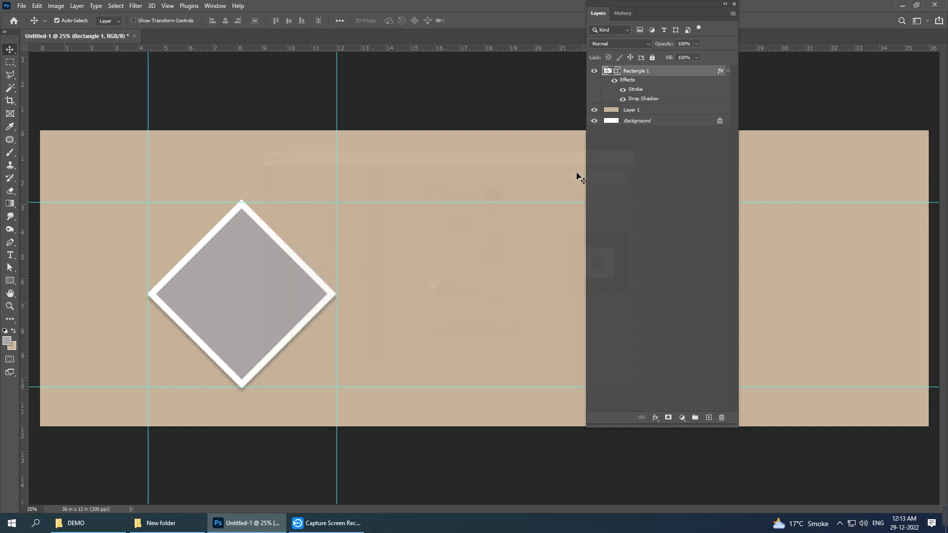
# - Drag all four guides off the canvas back to the rulers
pyautogui.moveTo(338, 214); pyautogui.dragTo(8, 197)
pyautogui.moveTo(163, 202); pyautogui.dragTo(163, 49)
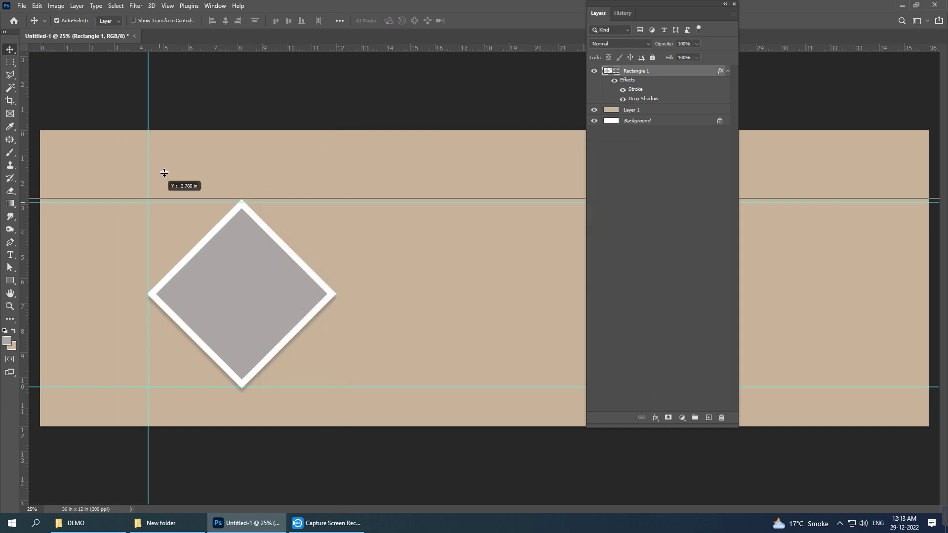
pyautogui.click(150, 234)
pyautogui.moveTo(150, 234); pyautogui.dragTo(10, 232)
pyautogui.moveTo(186, 387); pyautogui.dragTo(341, 14)
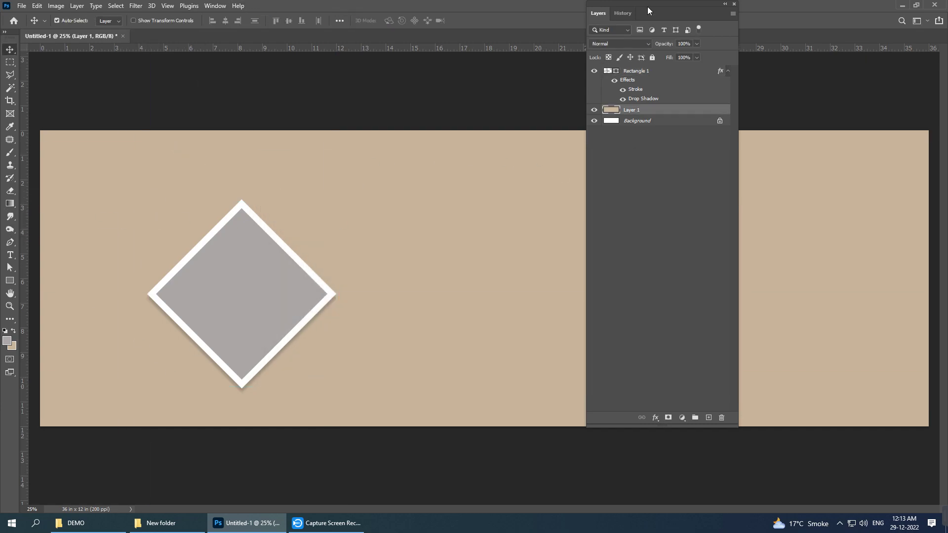
pyautogui.doubleClick(659, 9)
# - Draw a smaller grey square and add guides near 2 in, 1.6 in and 6 in
pyautogui.click(9, 281)
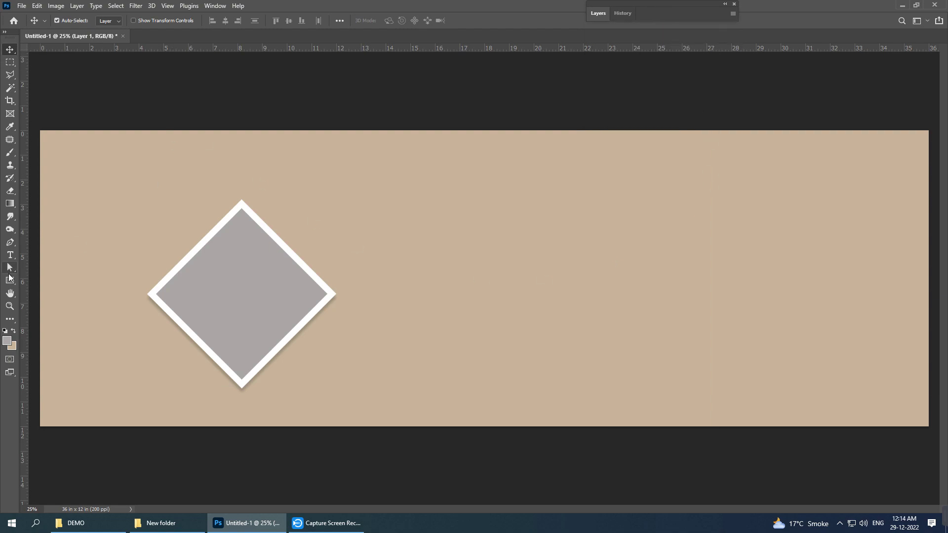
pyautogui.moveTo(413, 236); pyautogui.dragTo(494, 318)
pyautogui.press('v')
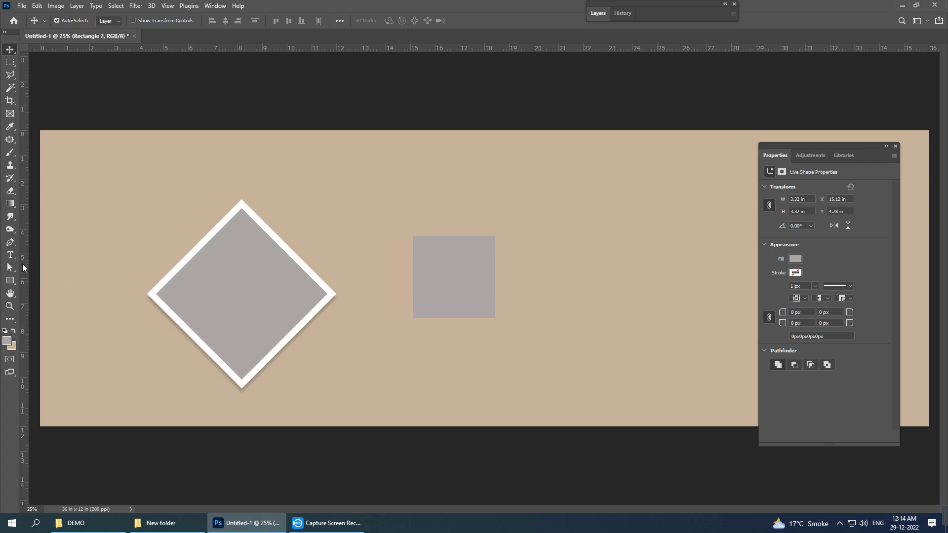
pyautogui.moveTo(23, 268); pyautogui.dragTo(90, 269)
pyautogui.moveTo(118, 49); pyautogui.dragTo(123, 171)
pyautogui.moveTo(24, 216)
pyautogui.mouseDown()
pyautogui.moveTo(213, 215)
pyautogui.moveTo(199, 209)
pyautogui.mouseUp()
pyautogui.moveTo(122, 49); pyautogui.dragTo(114, 286)
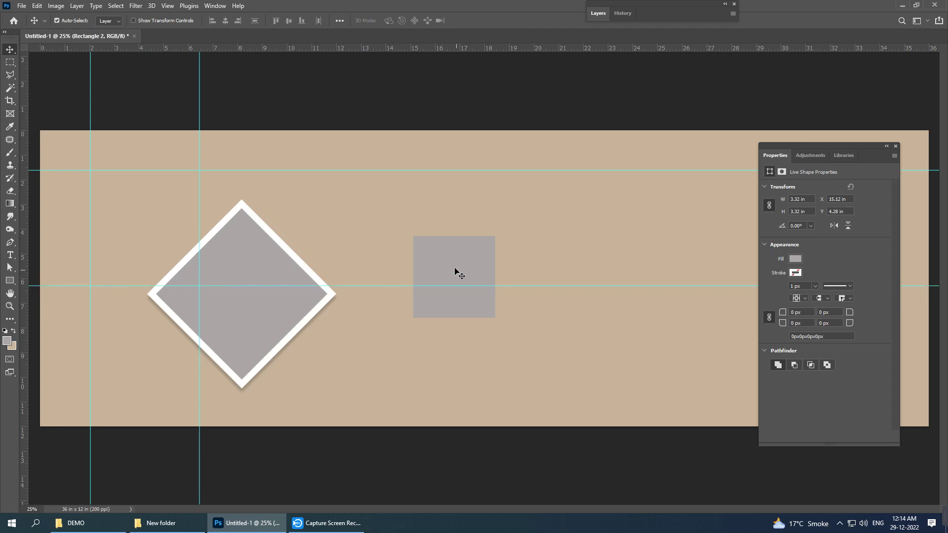
# - Move the small square upper-left, rotate it 45°, nudge it into place, and clear the guides
pyautogui.moveTo(455, 273); pyautogui.dragTo(140, 212)
pyautogui.hotkey('ctrl', 't')
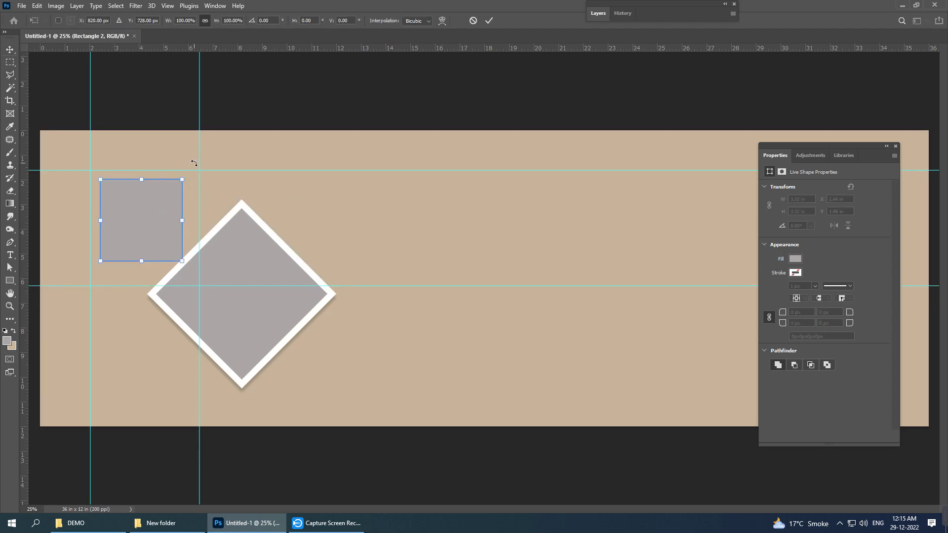
pyautogui.moveTo(194, 163); pyautogui.dragTo(202, 219)
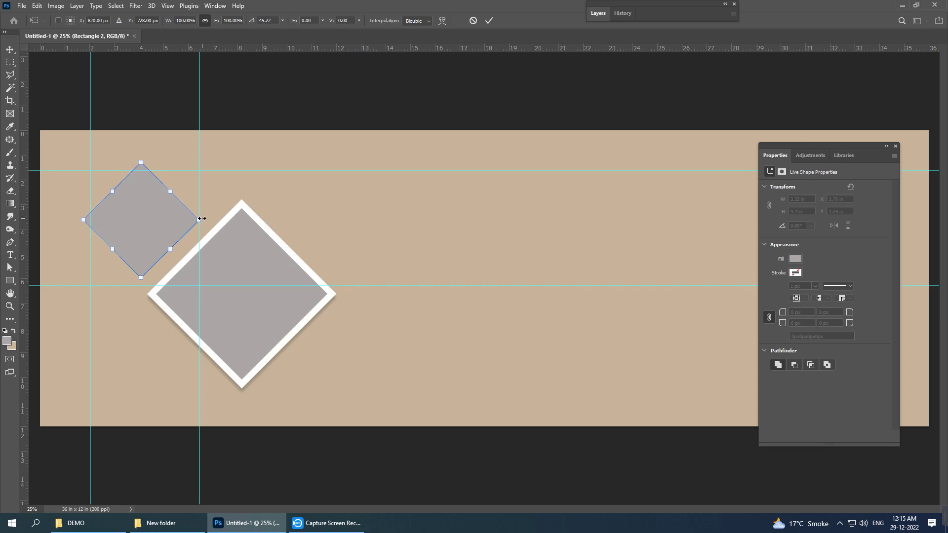
pyautogui.press('Return')
pyautogui.moveTo(136, 220); pyautogui.dragTo(138, 226)
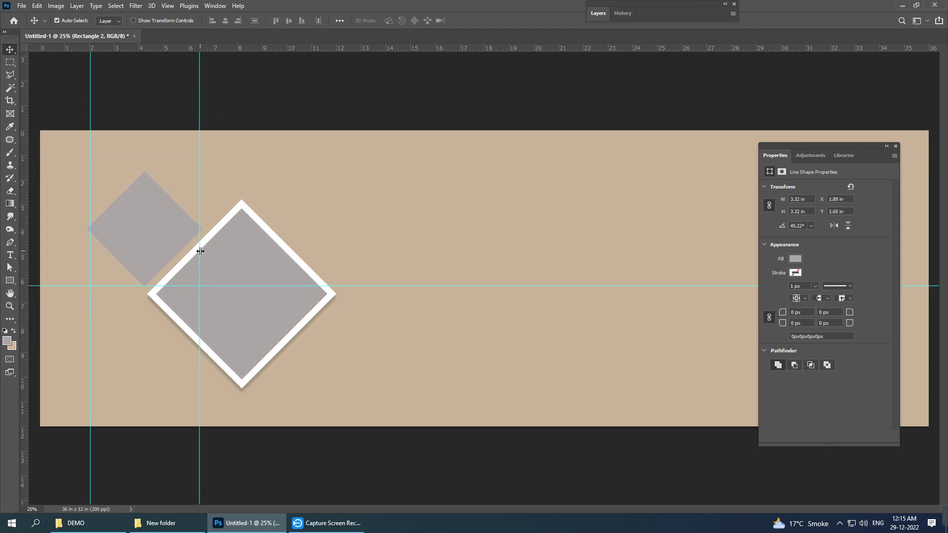
pyautogui.moveTo(200, 252); pyautogui.dragTo(9, 190)
pyautogui.moveTo(90, 256); pyautogui.dragTo(10, 220)
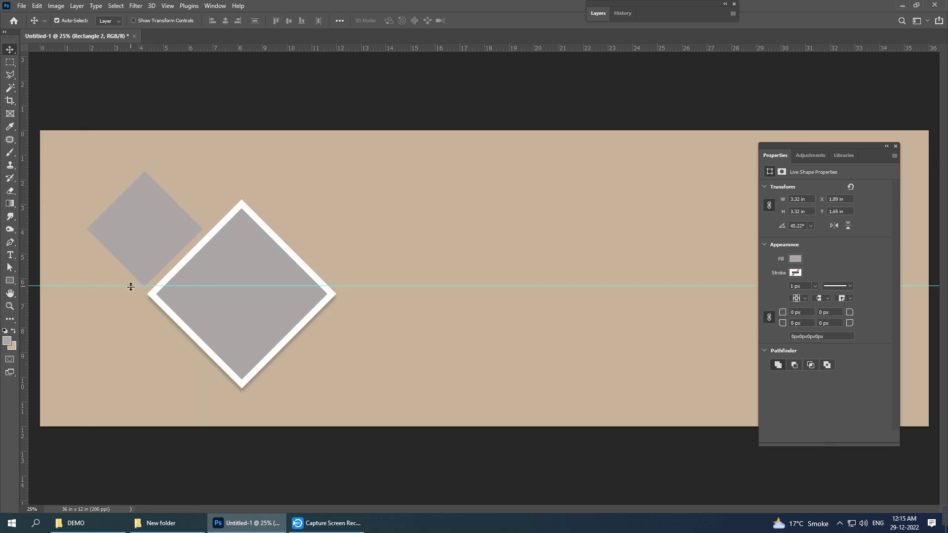
pyautogui.moveTo(131, 287); pyautogui.dragTo(588, 22)
# - Open the layer context menus for Rectangle 1 and Rectangle 2 in the Layers panel
pyautogui.click(598, 13)
pyautogui.click(637, 71)
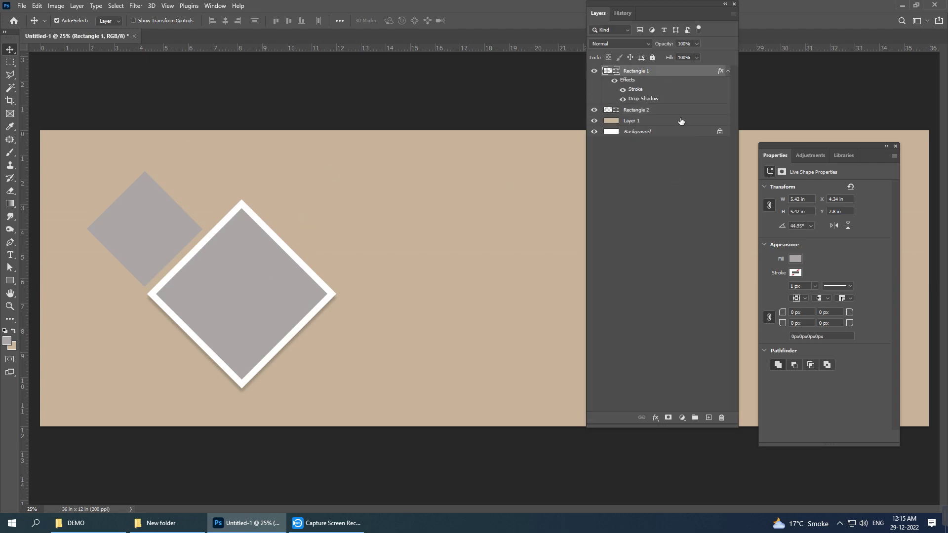
pyautogui.rightClick(672, 70)
pyautogui.click(706, 302)
pyautogui.click(661, 109)
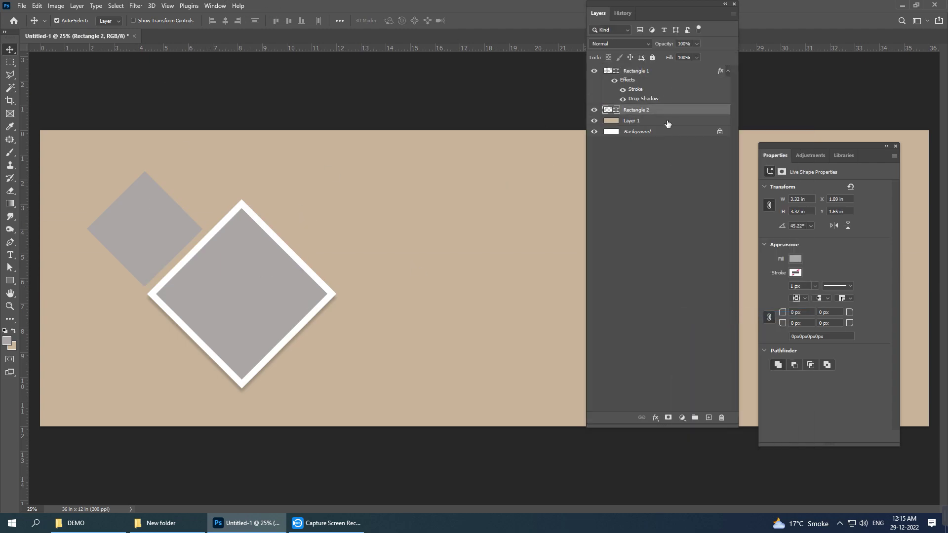
pyautogui.rightClick(665, 110)
pyautogui.click(696, 361)
# - Copy Rectangle 1's layer style and paste it onto Rectangle 2
pyautogui.click(671, 73)
pyautogui.rightClick(668, 74)
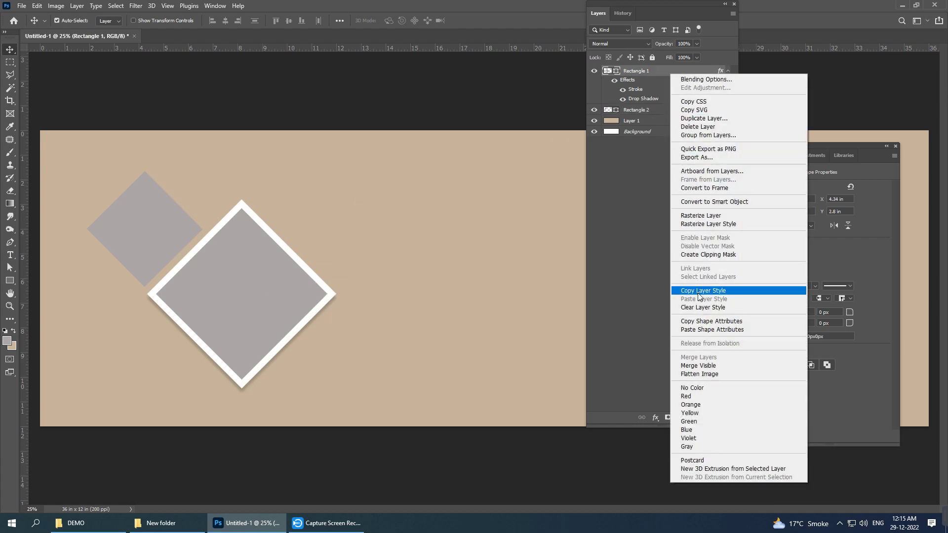
pyautogui.click(696, 290)
pyautogui.click(131, 229)
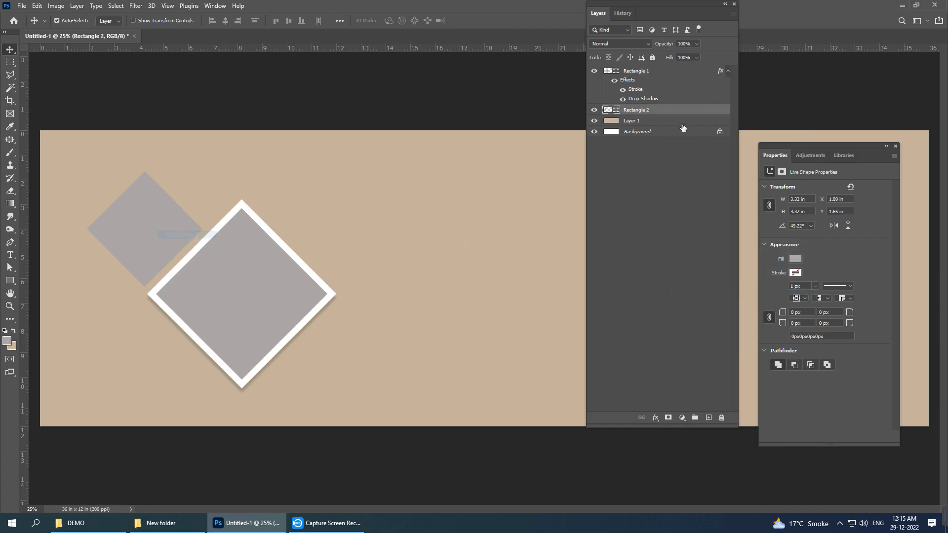
pyautogui.rightClick(675, 111)
pyautogui.click(720, 329)
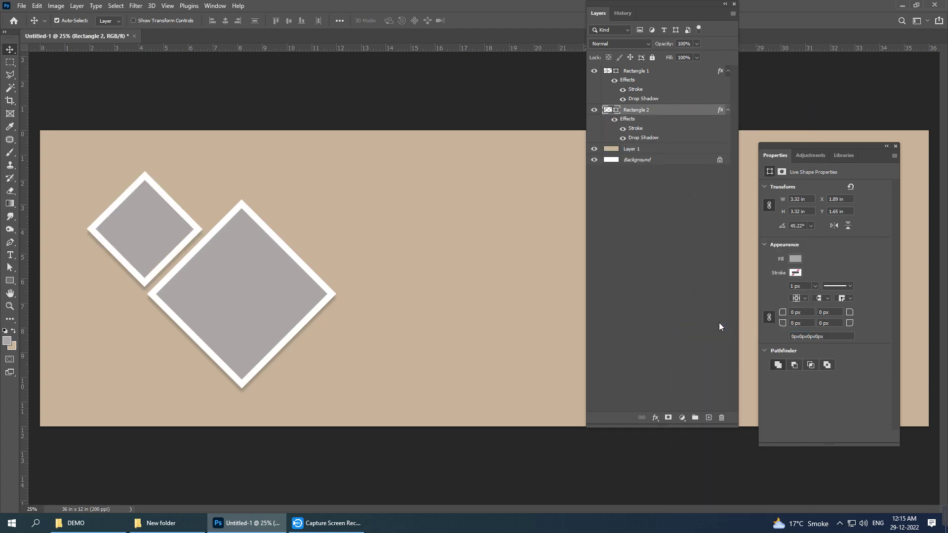
pyautogui.doubleClick(689, 10)
# - Add horizontal and vertical guides around the upper right of the large diamond
pyautogui.moveTo(284, 48); pyautogui.dragTo(311, 76)
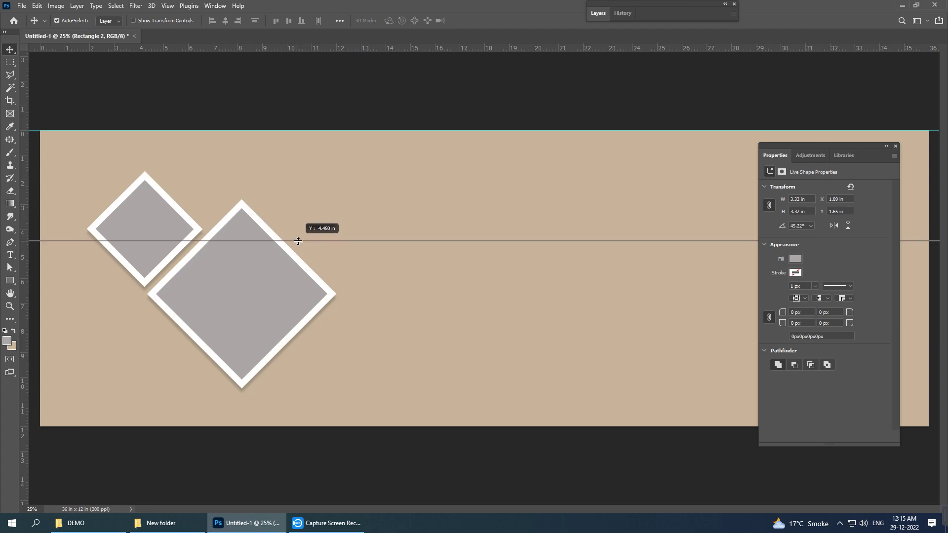
pyautogui.moveTo(311, 76); pyautogui.dragTo(311, 245)
pyautogui.moveTo(23, 230); pyautogui.dragTo(239, 256)
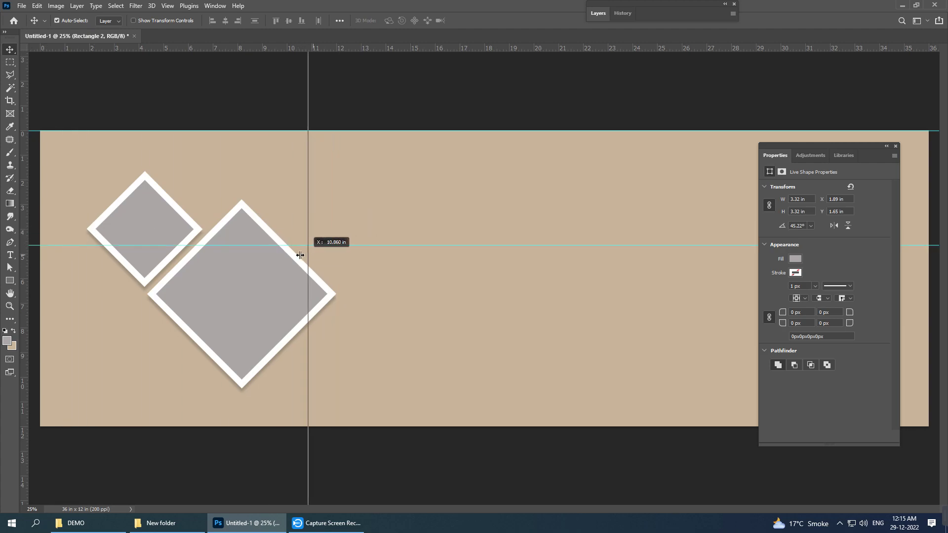
pyautogui.moveTo(24, 219); pyautogui.dragTo(354, 243)
# - Duplicate Rectangle 2, move the copy above-right of the large diamond, and clear the guides
pyautogui.click(896, 146)
pyautogui.click(599, 13)
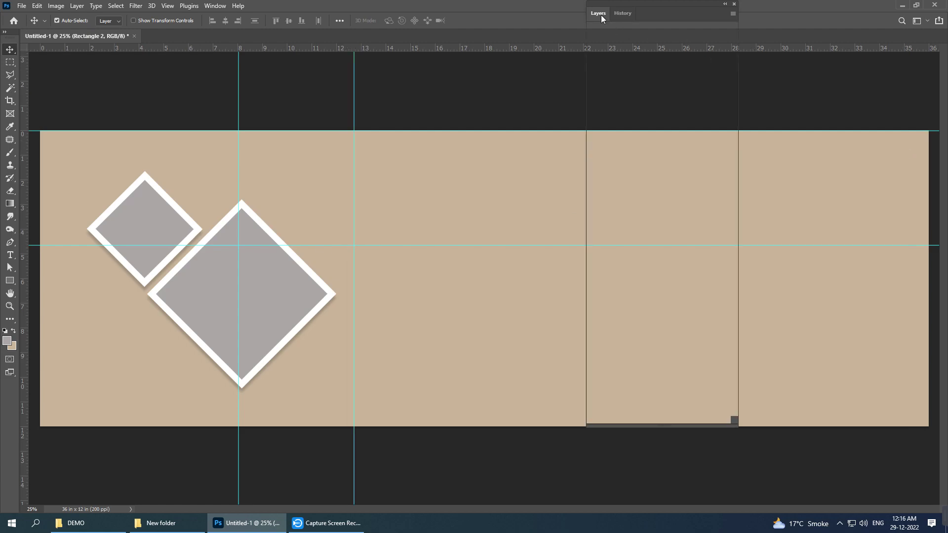
pyautogui.moveTo(682, 109)
pyautogui.mouseDown()
pyautogui.moveTo(700, 409)
pyautogui.moveTo(709, 418)
pyautogui.mouseUp()
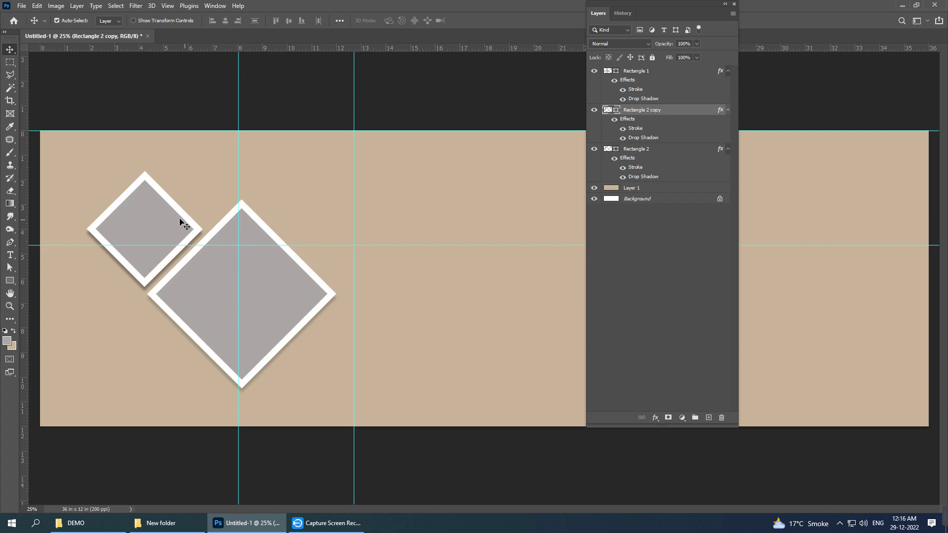
pyautogui.moveTo(141, 221); pyautogui.dragTo(293, 177)
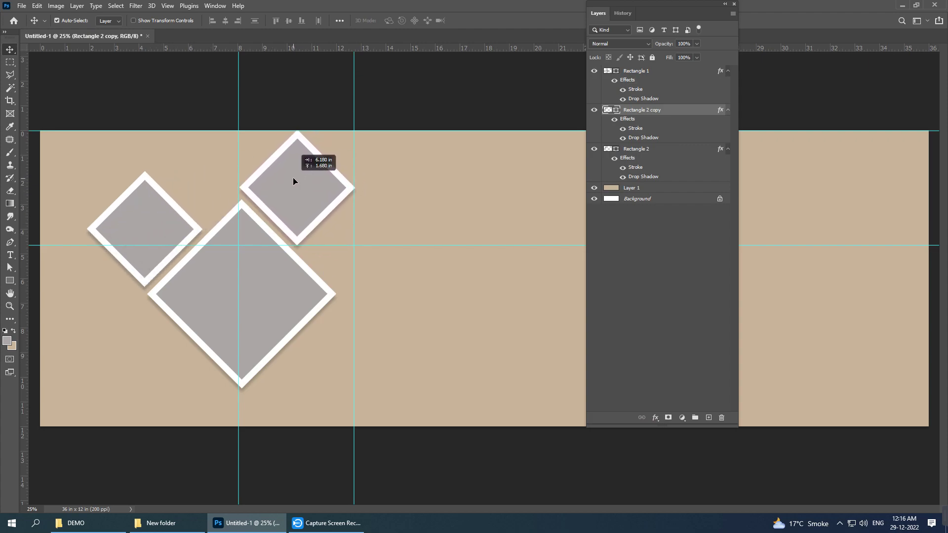
pyautogui.doubleClick(656, 7)
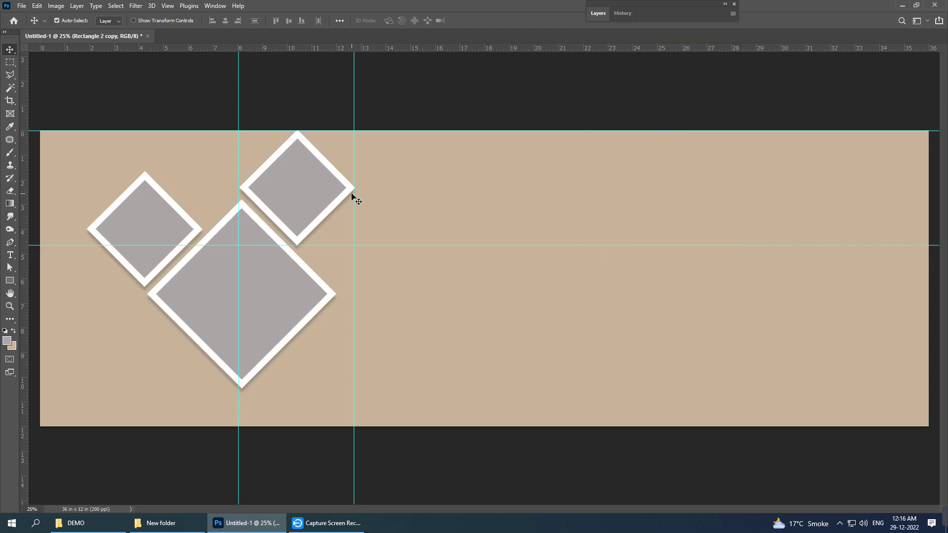
pyautogui.moveTo(354, 197); pyautogui.dragTo(12, 148)
pyautogui.moveTo(238, 201); pyautogui.dragTo(12, 139)
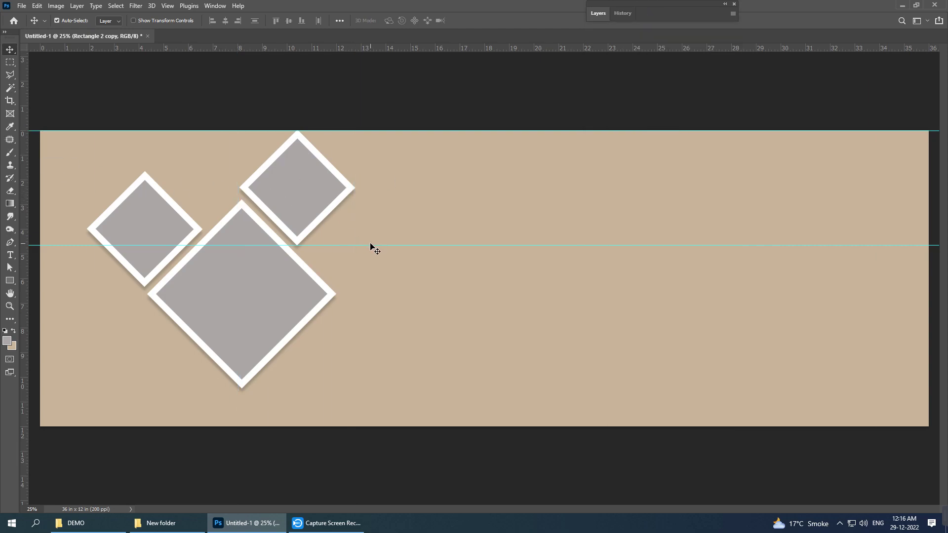
pyautogui.moveTo(370, 245); pyautogui.dragTo(380, 44)
pyautogui.moveTo(395, 131); pyautogui.dragTo(450, 12)
# - Add guides at the large diamond's right corner and at about 10 in and 14 in
pyautogui.moveTo(235, 49)
pyautogui.mouseDown()
pyautogui.moveTo(263, 309)
pyautogui.moveTo(262, 300)
pyautogui.mouseUp()
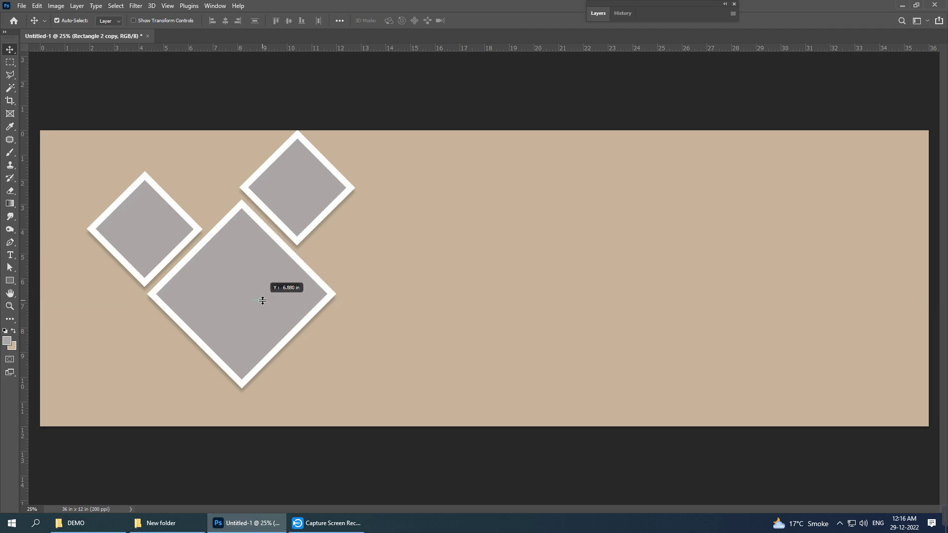
pyautogui.moveTo(20, 322); pyautogui.dragTo(282, 333)
pyautogui.moveTo(25, 167); pyautogui.dragTo(397, 182)
pyautogui.moveTo(363, 48)
pyautogui.mouseDown()
pyautogui.moveTo(364, 435)
pyautogui.moveTo(364, 420)
pyautogui.mouseUp()
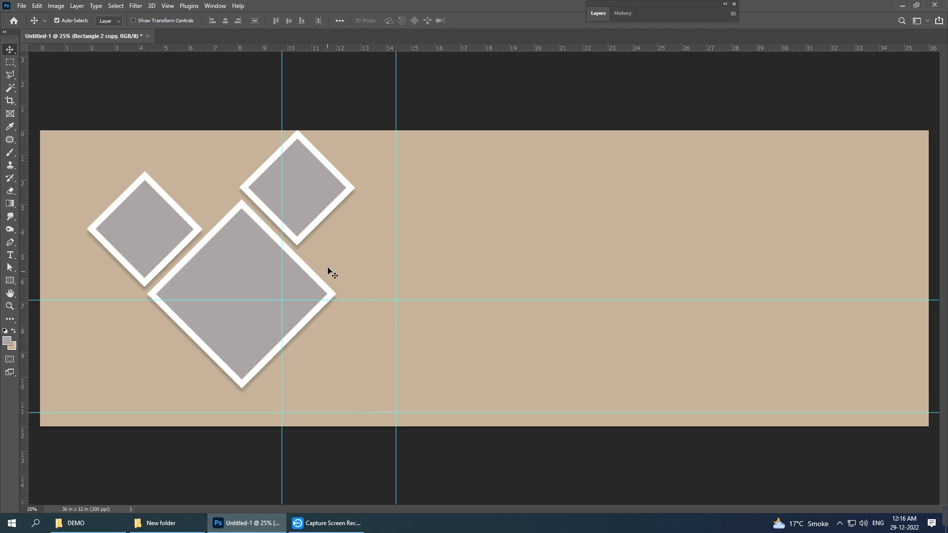
# - Duplicate Rectangle 2 copy as Rectangle 2 copy 2, move it below-right, and clear the guides
pyautogui.click(598, 14)
pyautogui.moveTo(686, 111); pyautogui.dragTo(708, 418)
pyautogui.moveTo(313, 201); pyautogui.dragTo(351, 363)
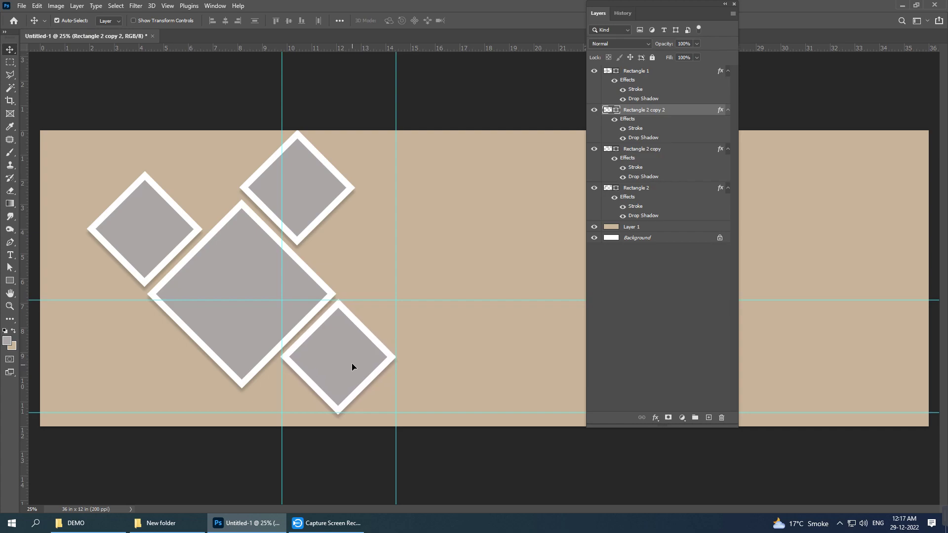
pyautogui.doubleClick(659, 8)
pyautogui.moveTo(395, 245)
pyautogui.mouseDown()
pyautogui.moveTo(282, 239)
pyautogui.moveTo(282, 48)
pyautogui.mouseUp()
pyautogui.moveTo(470, 301)
pyautogui.mouseDown()
pyautogui.moveTo(438, 413)
pyautogui.moveTo(498, 50)
pyautogui.mouseUp()
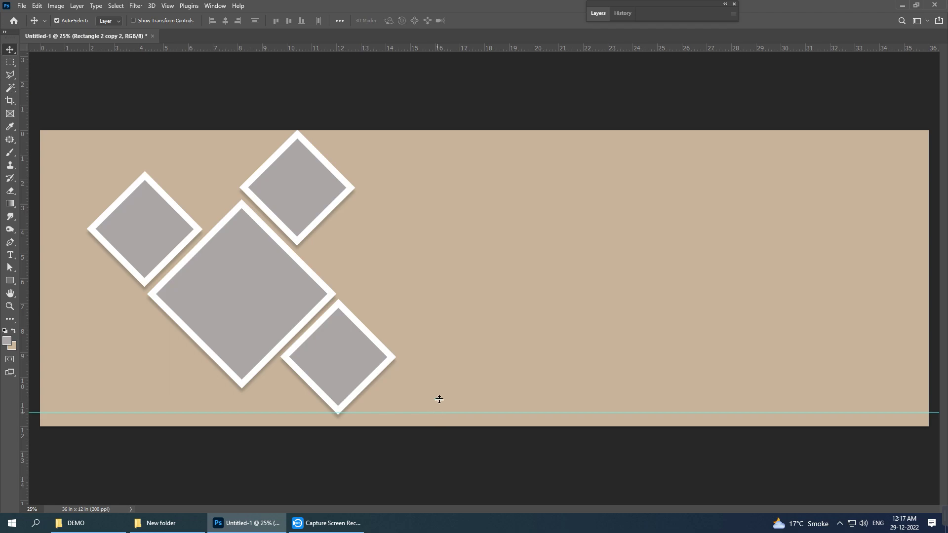
pyautogui.click(493, 143)
pyautogui.press('m')
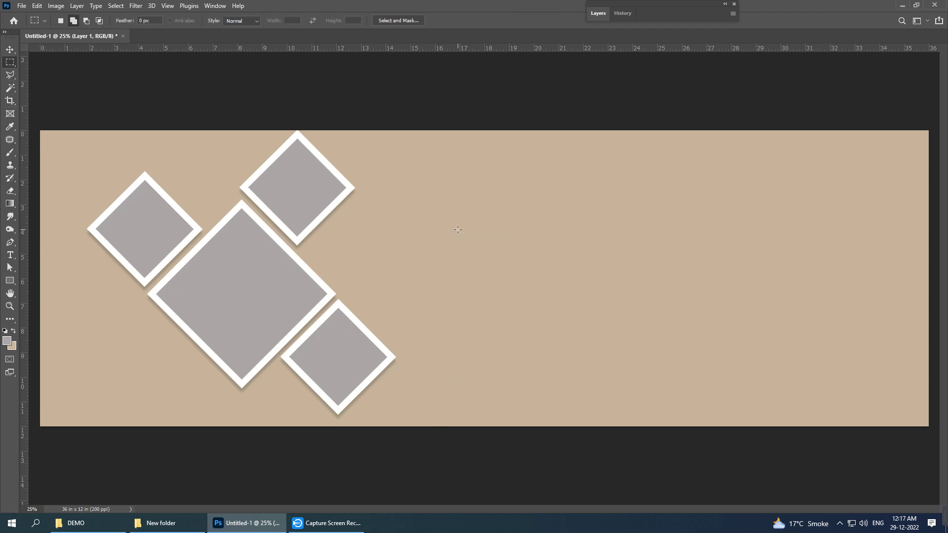
# - Fill a small square selection with white on a new Layer 2 right of the diamonds
pyautogui.moveTo(458, 230); pyautogui.dragTo(509, 280)
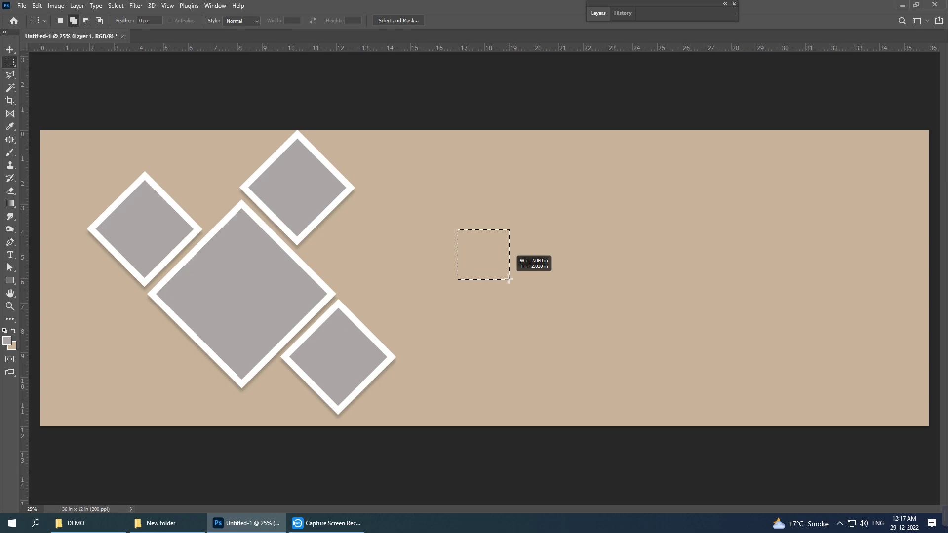
pyautogui.moveTo(509, 281); pyautogui.dragTo(509, 281)
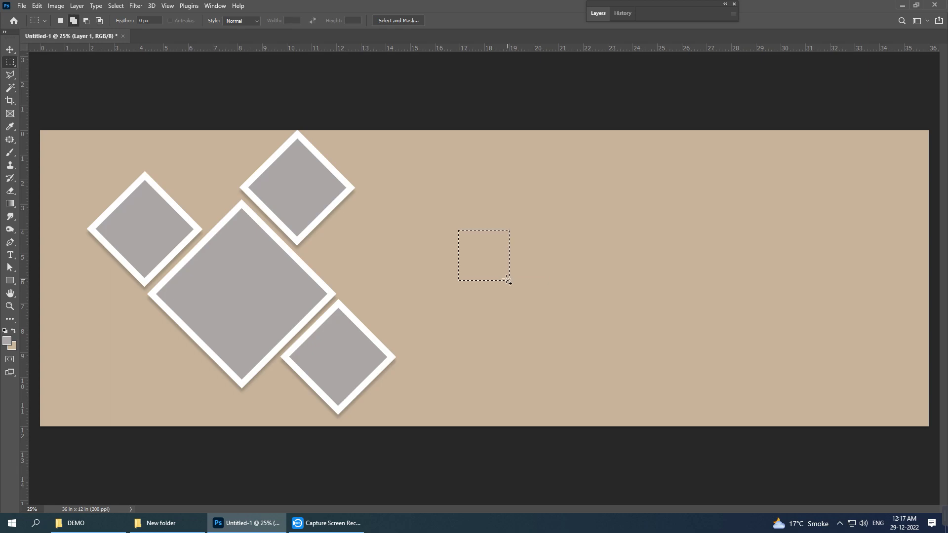
pyautogui.click(598, 14)
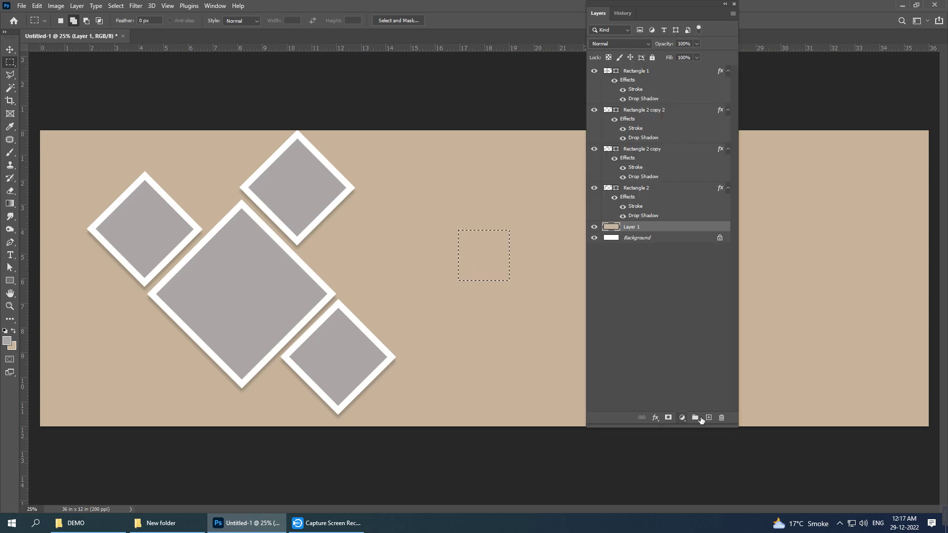
pyautogui.click(709, 417)
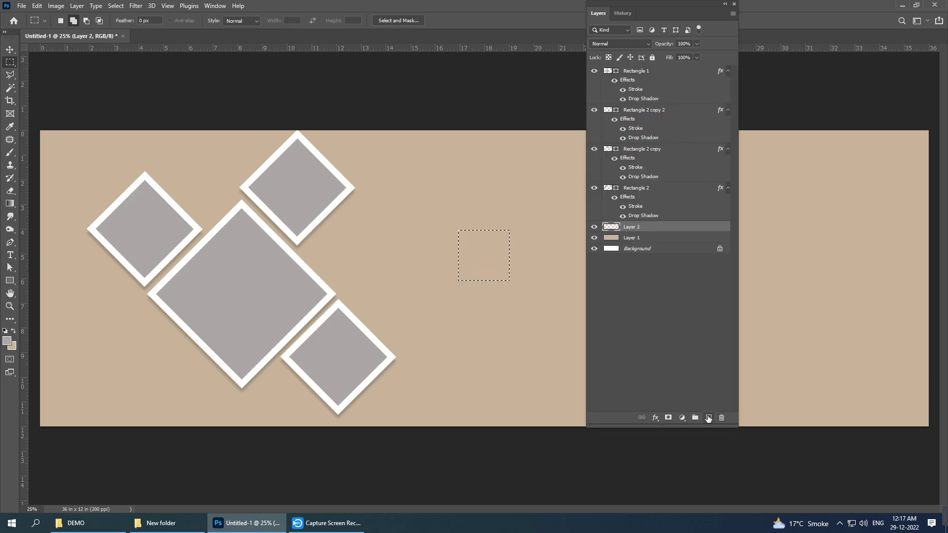
pyautogui.click(7, 340)
pyautogui.click(216, 303)
pyautogui.click(436, 316)
pyautogui.hotkey('alt', 'BackSpace')
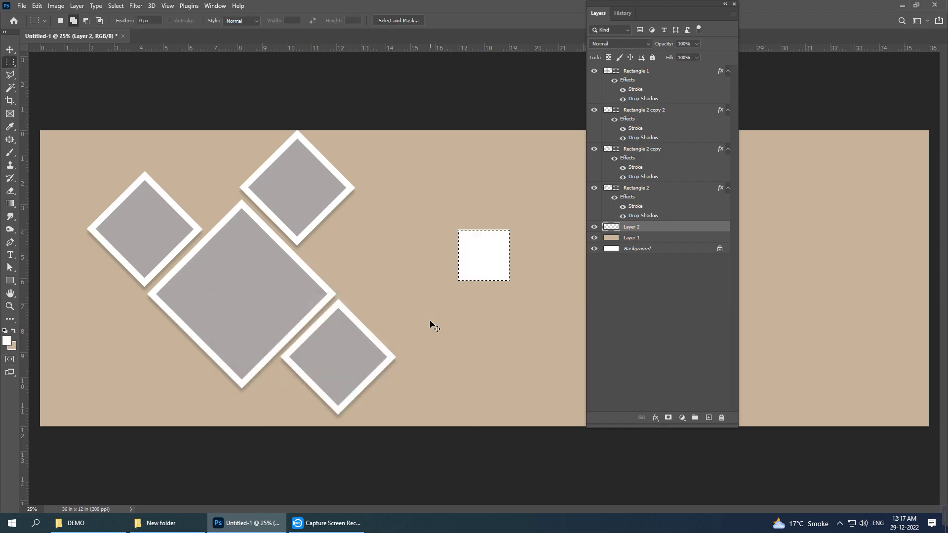
pyautogui.hotkey('ctrl', 'd')
# - Delete an inner square from the white square to leave a hollow frame
pyautogui.click(598, 13)
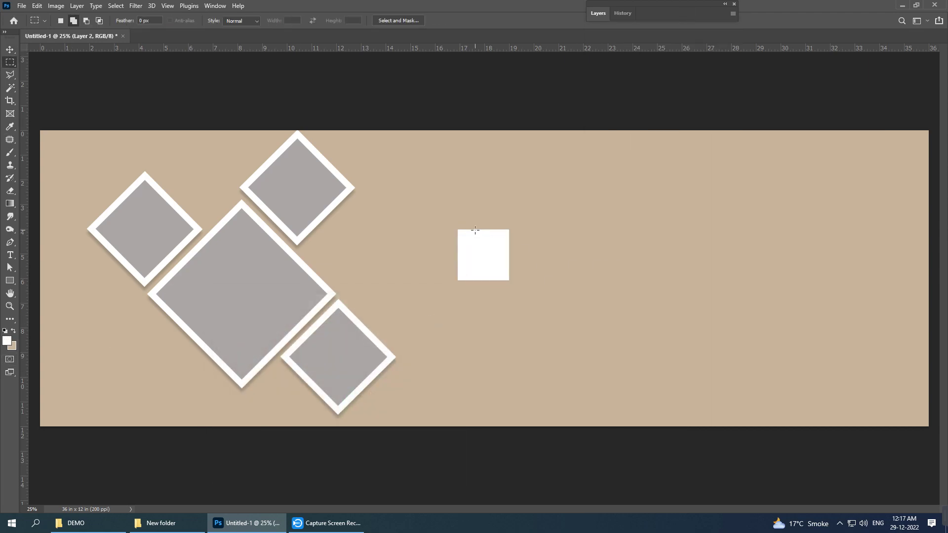
pyautogui.moveTo(463, 234); pyautogui.dragTo(502, 273)
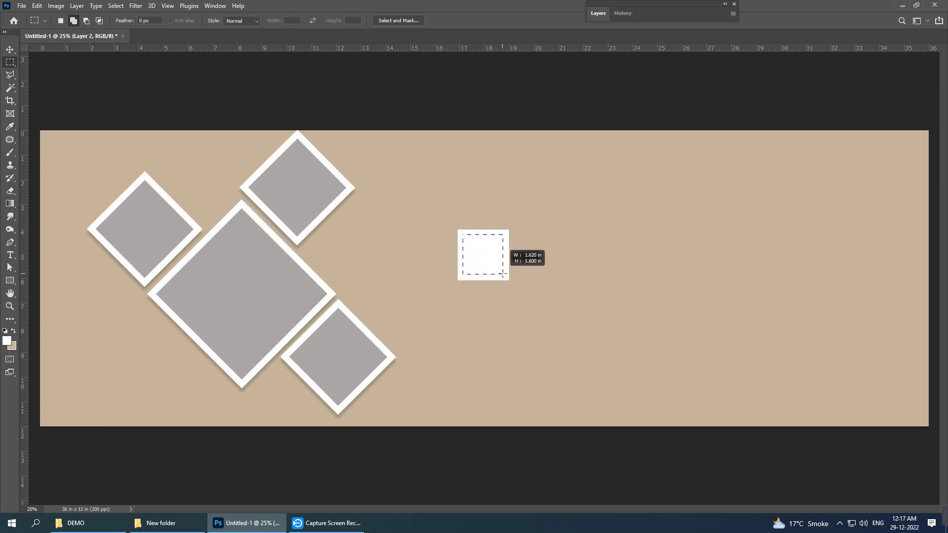
pyautogui.moveTo(502, 273); pyautogui.dragTo(504, 275)
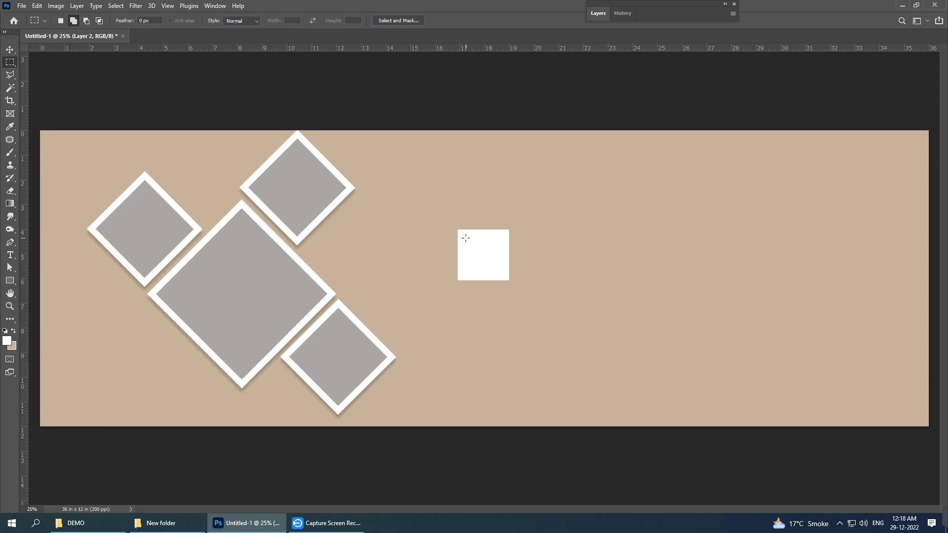
pyautogui.moveTo(465, 238); pyautogui.dragTo(502, 272)
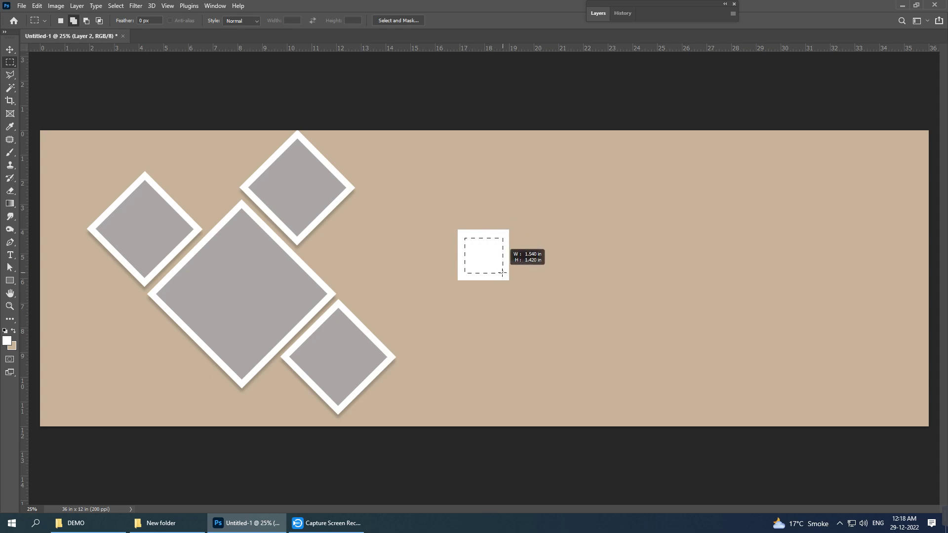
pyautogui.moveTo(502, 272); pyautogui.dragTo(503, 272)
pyautogui.press('v')
pyautogui.press('Delete')
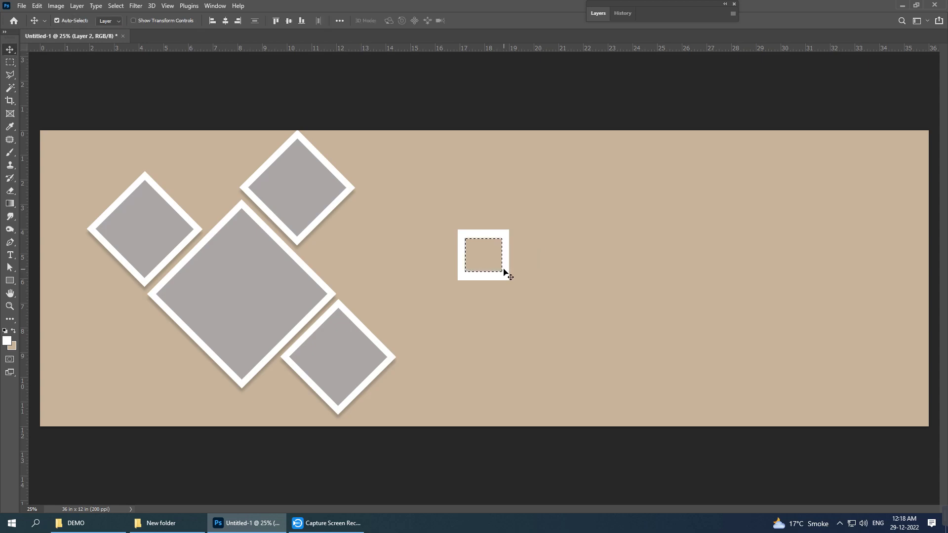
# - Add horizontal guides near 5.24 in and below, plus two vertical guides near the left edge
pyautogui.hotkey('ctrl', 'd')
pyautogui.moveTo(120, 47); pyautogui.dragTo(110, 260)
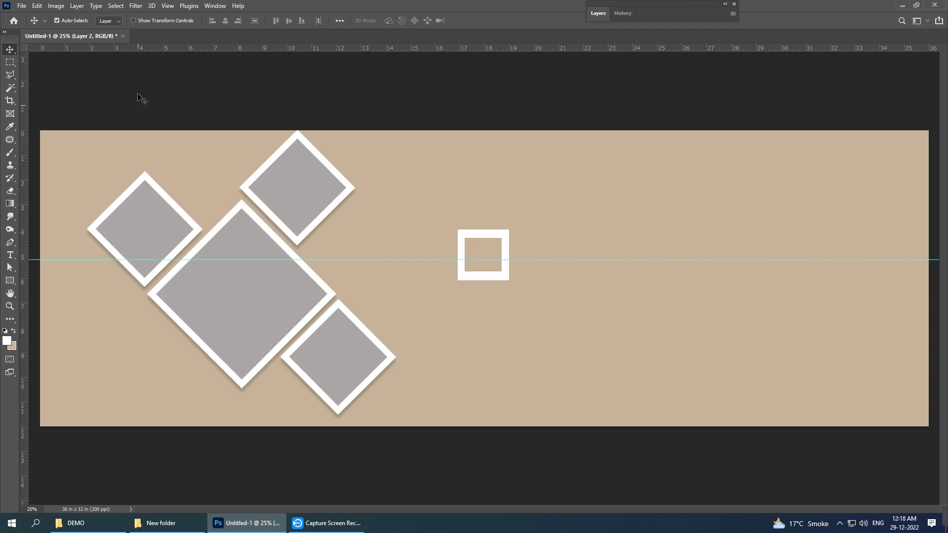
pyautogui.moveTo(141, 48); pyautogui.dragTo(122, 336)
pyautogui.moveTo(27, 290); pyautogui.dragTo(81, 297)
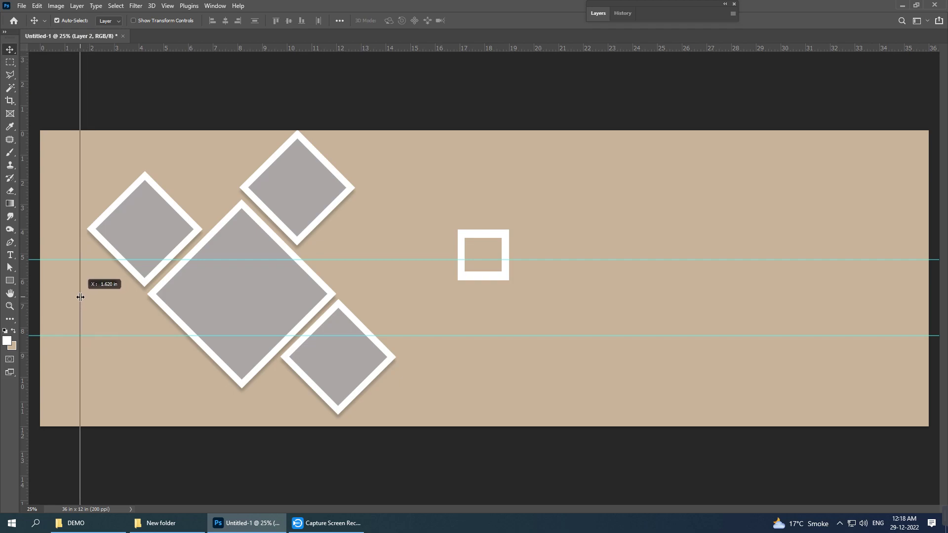
pyautogui.moveTo(81, 297); pyautogui.dragTo(71, 295)
pyautogui.moveTo(27, 327); pyautogui.dragTo(141, 312)
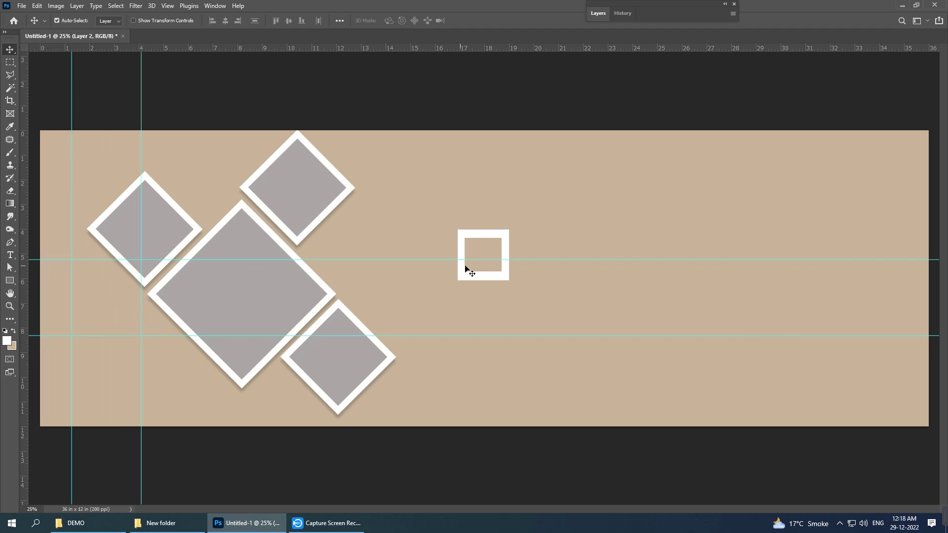
# - Move the white frame to the left guides, rotate it 45° into a diamond, and clear the guides
pyautogui.moveTo(483, 279); pyautogui.dragTo(102, 320)
pyautogui.hotkey('ctrl', 't')
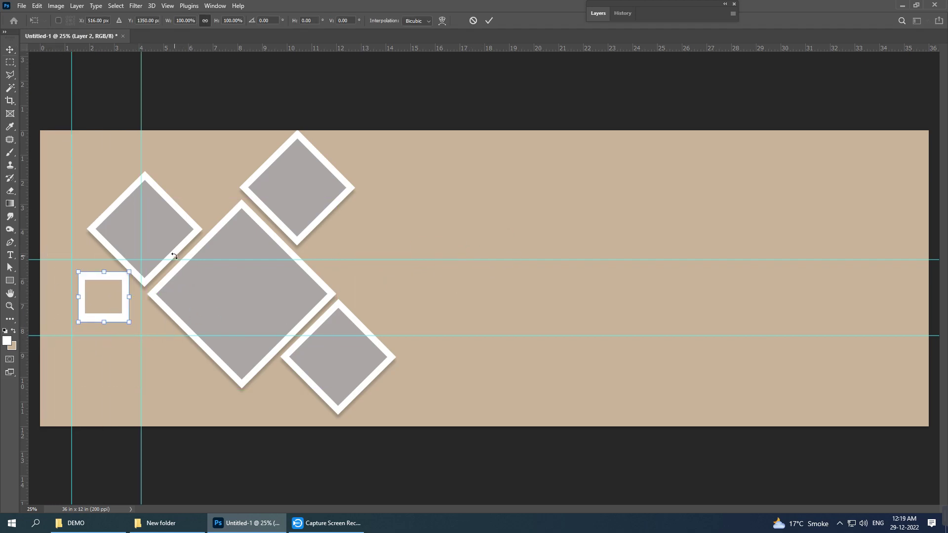
pyautogui.moveTo(190, 246); pyautogui.dragTo(172, 313)
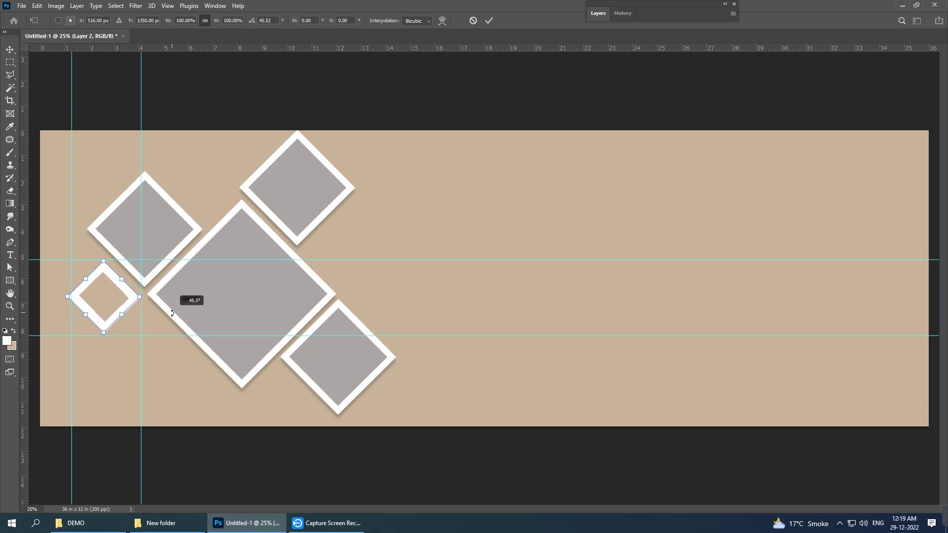
pyautogui.press('Return')
pyautogui.moveTo(103, 328); pyautogui.dragTo(104, 331)
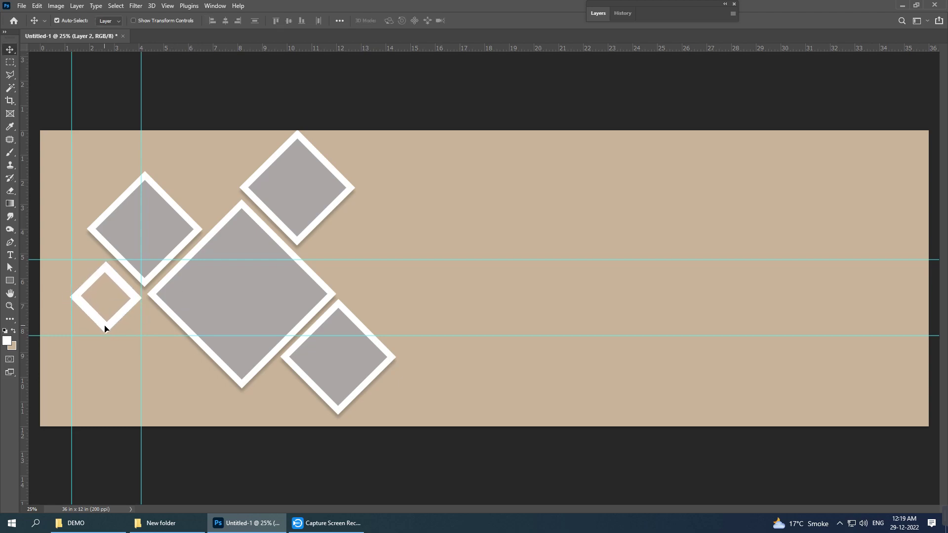
pyautogui.moveTo(143, 259)
pyautogui.mouseDown()
pyautogui.moveTo(149, 49)
pyautogui.moveTo(25, 254)
pyautogui.mouseUp()
pyautogui.moveTo(196, 335); pyautogui.dragTo(4, 228)
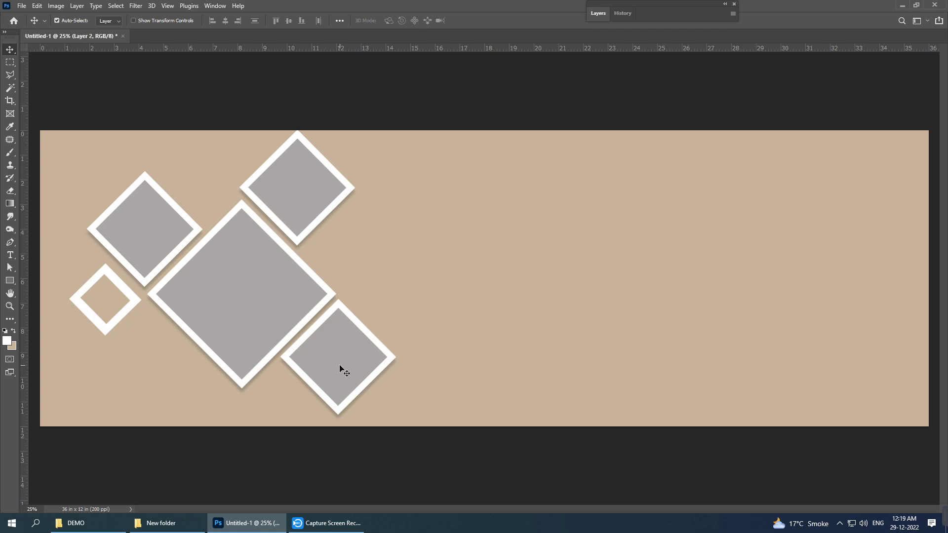
# - Make Layer 1 active and marquee a small square in the middle of the spread
pyautogui.rightClick(519, 295)
pyautogui.click(499, 282)
pyautogui.press('m')
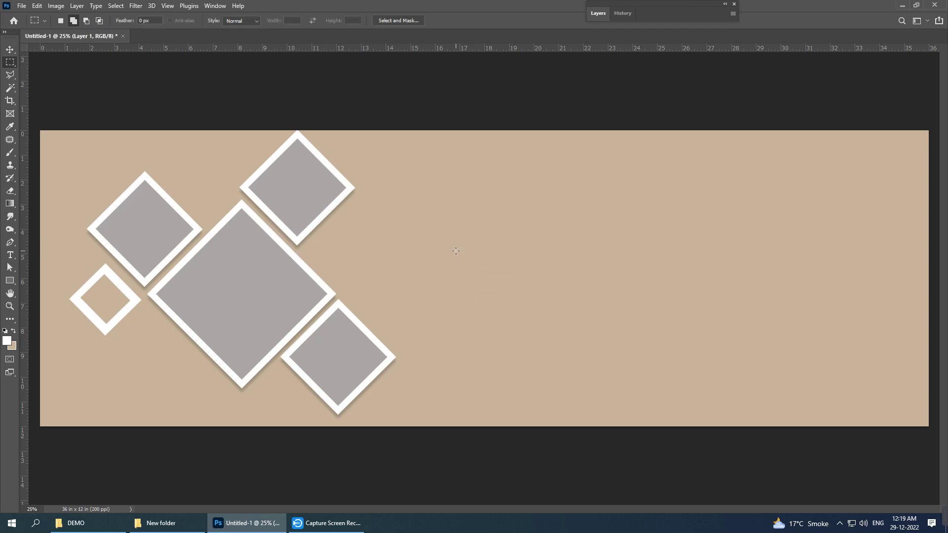
pyautogui.moveTo(456, 251)
pyautogui.mouseDown()
pyautogui.moveTo(492, 292)
pyautogui.moveTo(485, 280)
pyautogui.mouseUp()
# - Fill the square selection with black (#000000) on a new layer
pyautogui.click(603, 19)
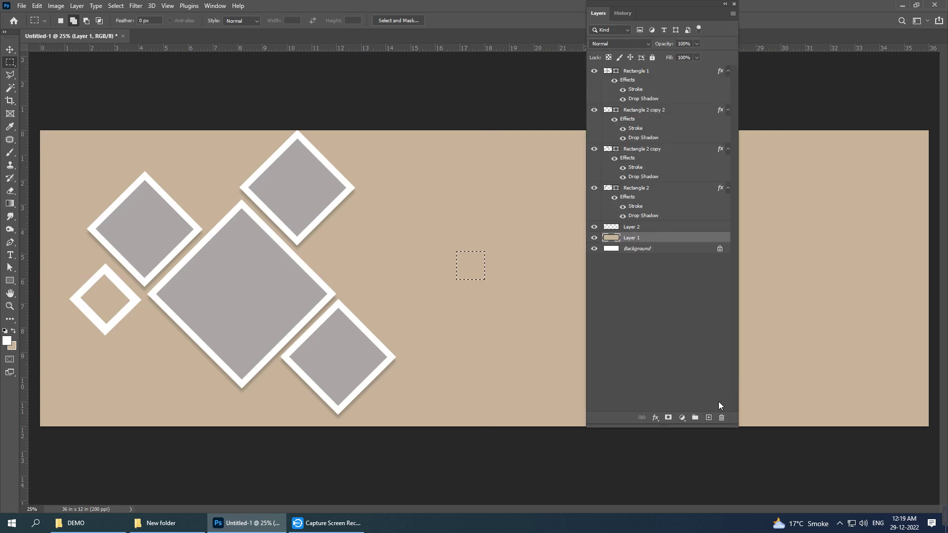
pyautogui.click(709, 418)
pyautogui.click(10, 343)
pyautogui.write('000000')
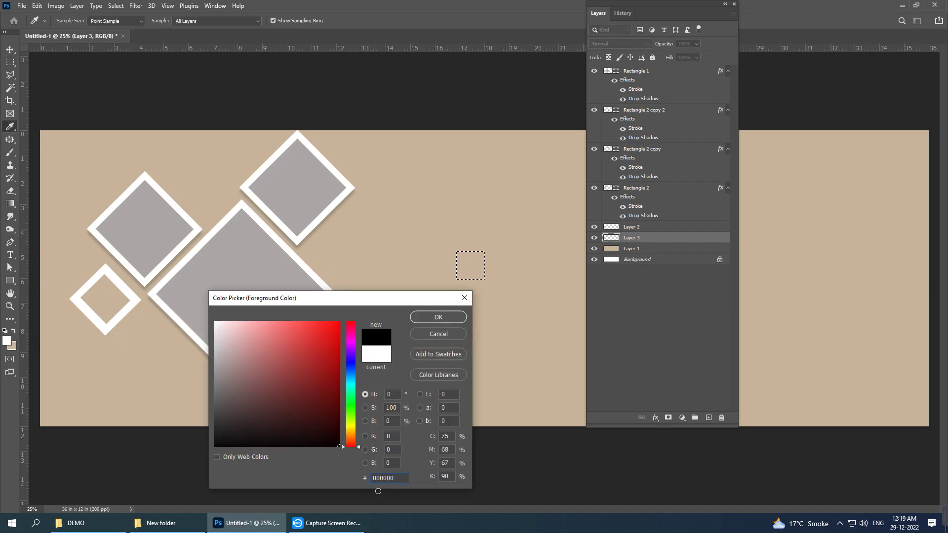
pyautogui.click(424, 316)
pyautogui.hotkey('alt', 'BackSpace')
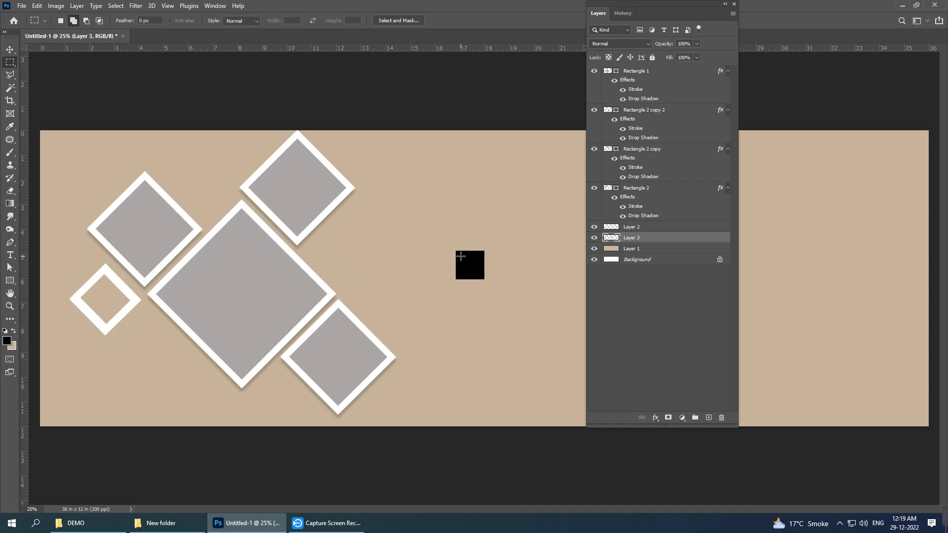
# - Delete the square's interior to leave a hollow black outline, then deselect
pyautogui.moveTo(461, 255); pyautogui.dragTo(478, 273)
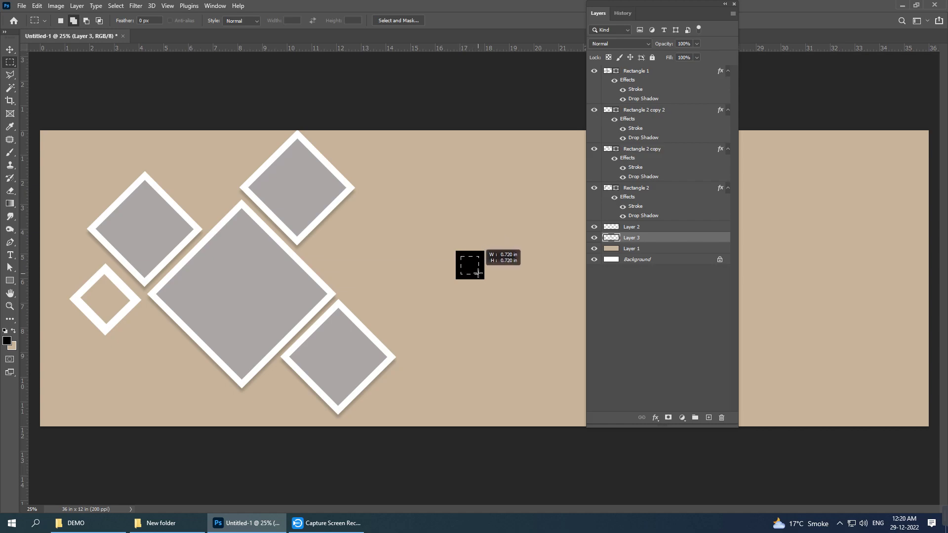
pyautogui.moveTo(478, 273); pyautogui.dragTo(478, 273)
pyautogui.press('Delete')
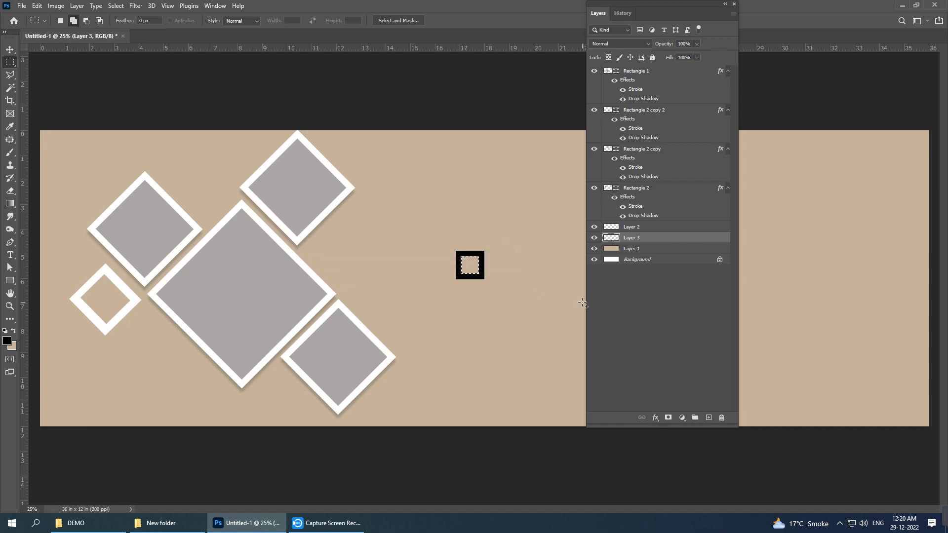
pyautogui.hotkey('ctrl', 'd')
pyautogui.press('v')
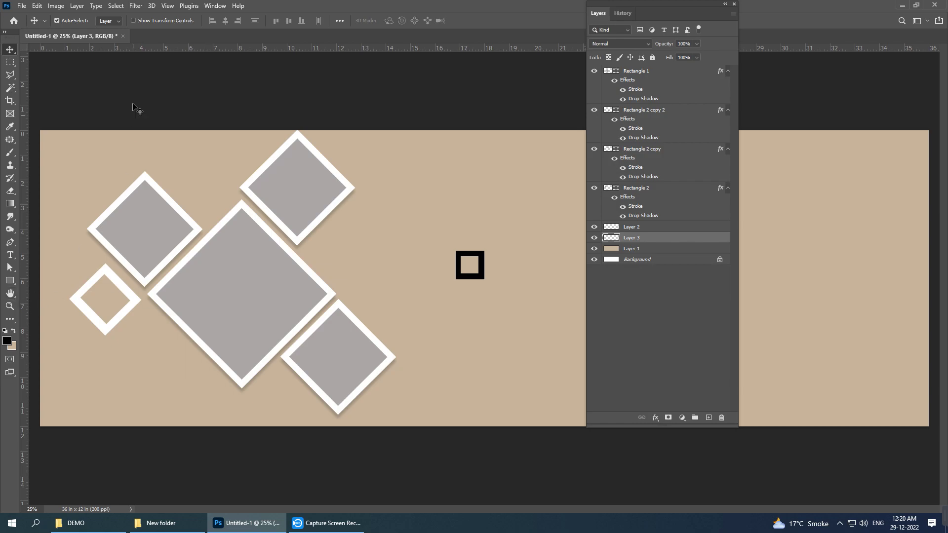
# - Move the black square beside the small white diamond using guides, and rotate it about 46°
pyautogui.moveTo(138, 49); pyautogui.dragTo(173, 304)
pyautogui.moveTo(172, 50); pyautogui.dragTo(161, 344)
pyautogui.moveTo(24, 322)
pyautogui.mouseDown()
pyautogui.moveTo(122, 321)
pyautogui.moveTo(122, 333)
pyautogui.moveTo(166, 324)
pyautogui.mouseUp()
pyautogui.moveTo(485, 280); pyautogui.dragTo(159, 339)
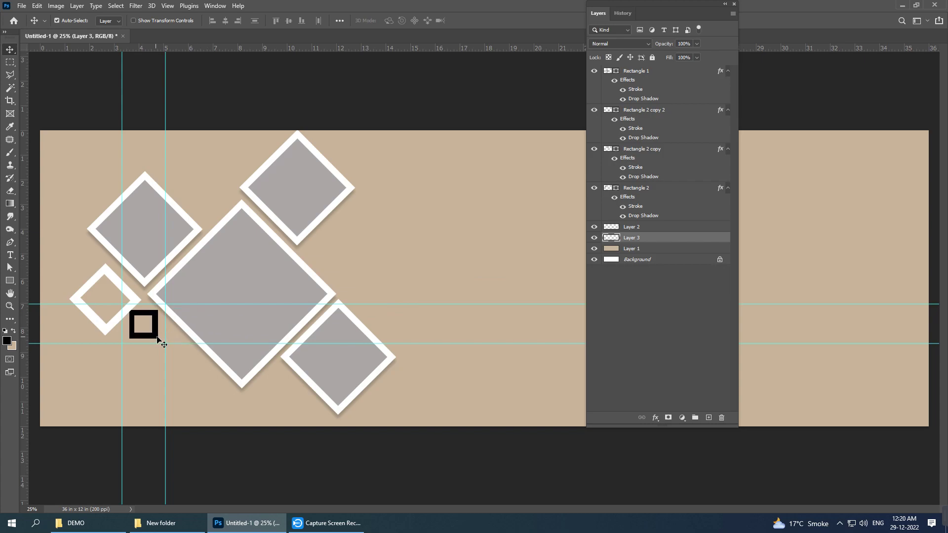
pyautogui.hotkey('ctrl', 't')
pyautogui.moveTo(198, 280); pyautogui.dragTo(195, 330)
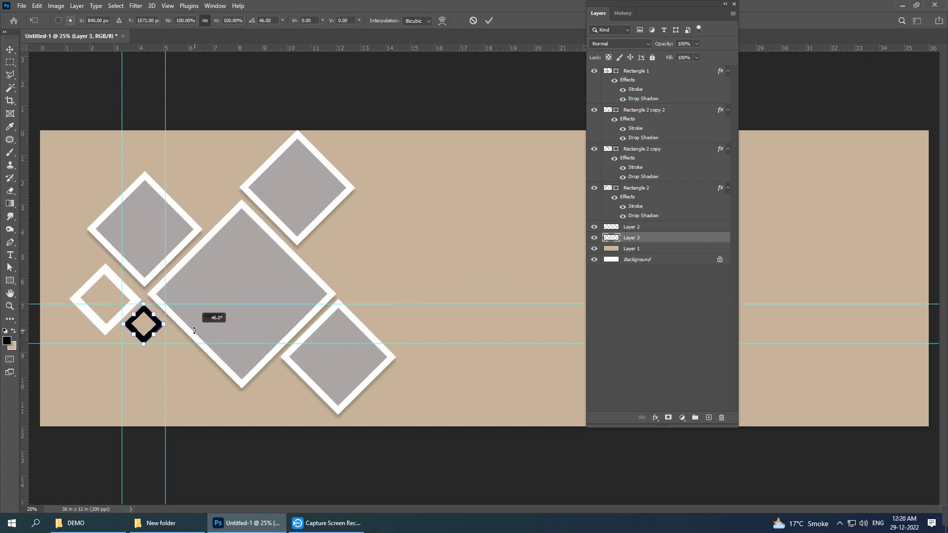
pyautogui.moveTo(194, 331)
pyautogui.mouseDown()
pyautogui.moveTo(214, 317)
pyautogui.moveTo(178, 343)
pyautogui.moveTo(143, 306)
pyautogui.moveTo(160, 318)
pyautogui.moveTo(10, 312)
pyautogui.mouseUp()
pyautogui.press('Return')
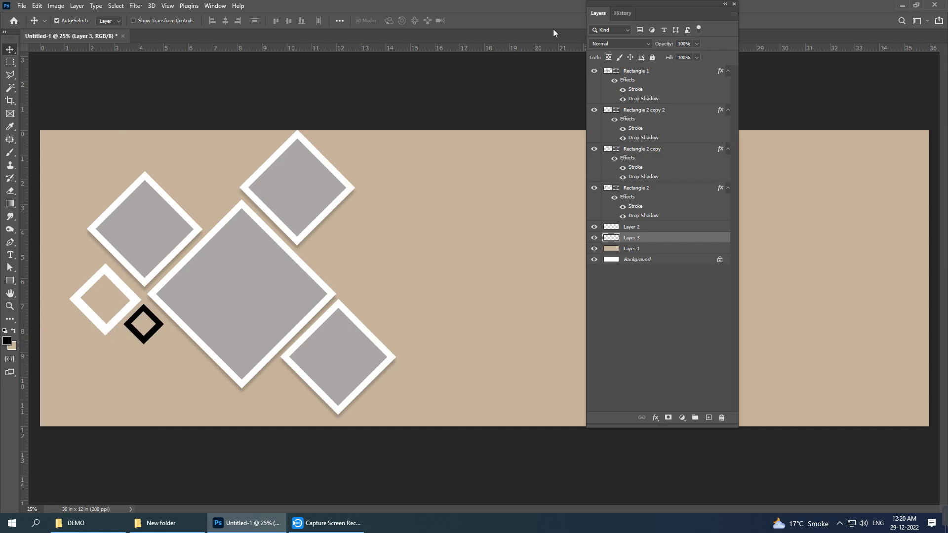
# - Duplicate the small white diamond and set guides at about 8 in and 6.8 in
pyautogui.doubleClick(654, 16)
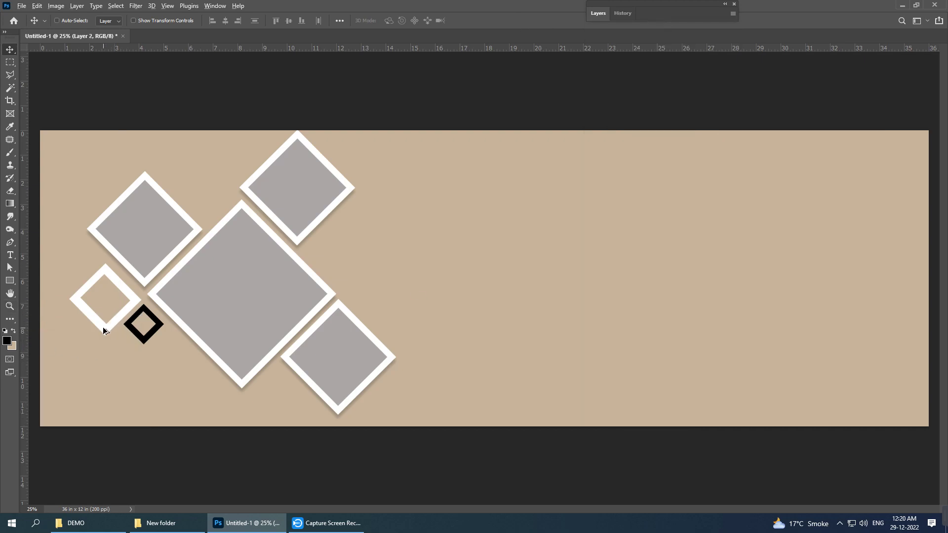
pyautogui.moveTo(106, 331); pyautogui.dragTo(505, 331)
pyautogui.moveTo(22, 334); pyautogui.dragTo(165, 318)
pyautogui.moveTo(195, 49); pyautogui.dragTo(151, 329)
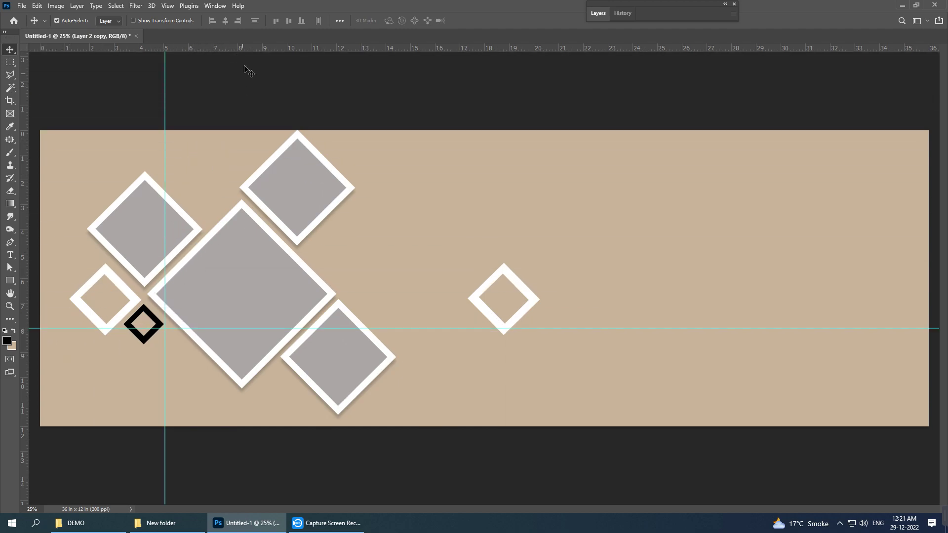
pyautogui.moveTo(245, 48); pyautogui.dragTo(200, 361)
pyautogui.moveTo(28, 338)
pyautogui.mouseDown()
pyautogui.moveTo(209, 352)
pyautogui.moveTo(190, 351)
pyautogui.mouseUp()
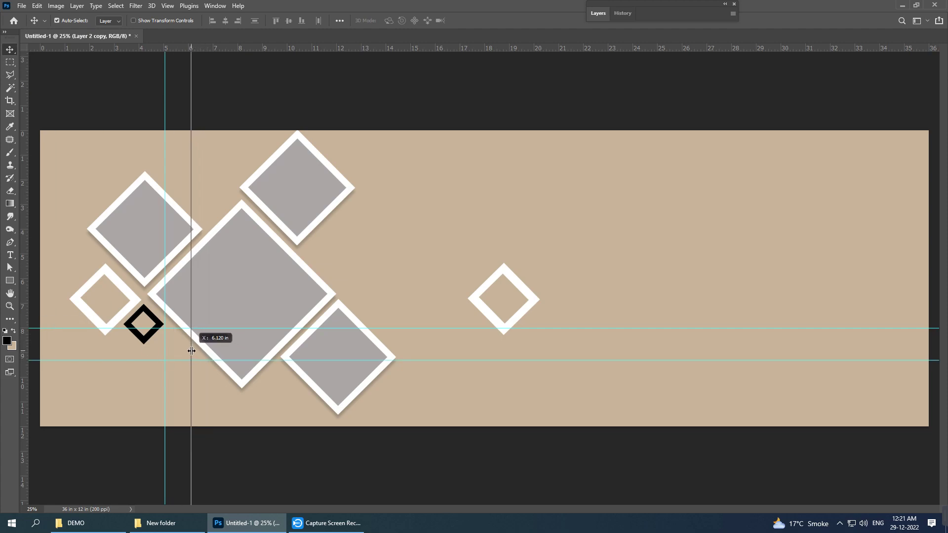
# - Move the white diamond copy beside the black diamond and scale it down
pyautogui.moveTo(504, 330); pyautogui.dragTo(176, 372)
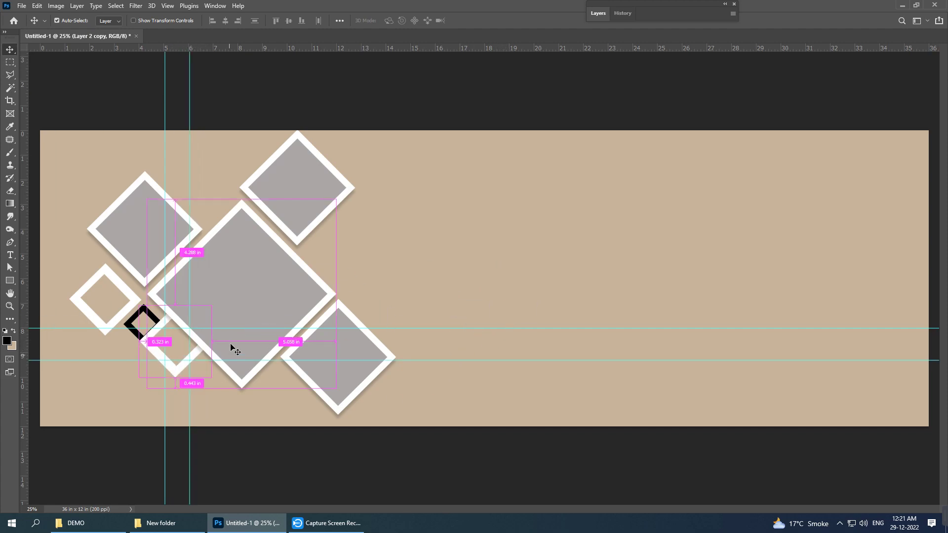
pyautogui.hotkey('ctrl', 't')
pyautogui.moveTo(213, 304); pyautogui.dragTo(178, 356)
pyautogui.press('Return')
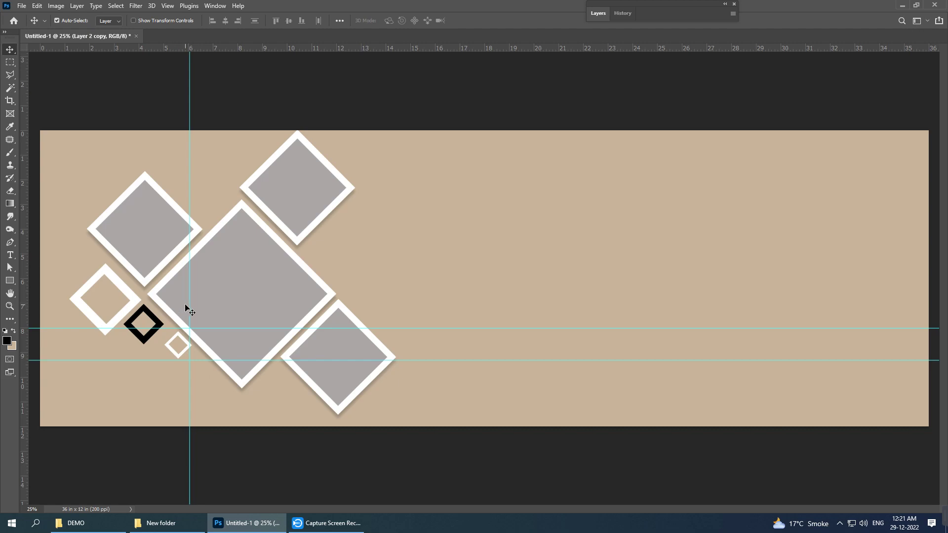
# - Clear the guides and nudge the black diamond slightly right and down
pyautogui.moveTo(189, 308); pyautogui.dragTo(30, 277)
pyautogui.moveTo(192, 329); pyautogui.dragTo(296, 47)
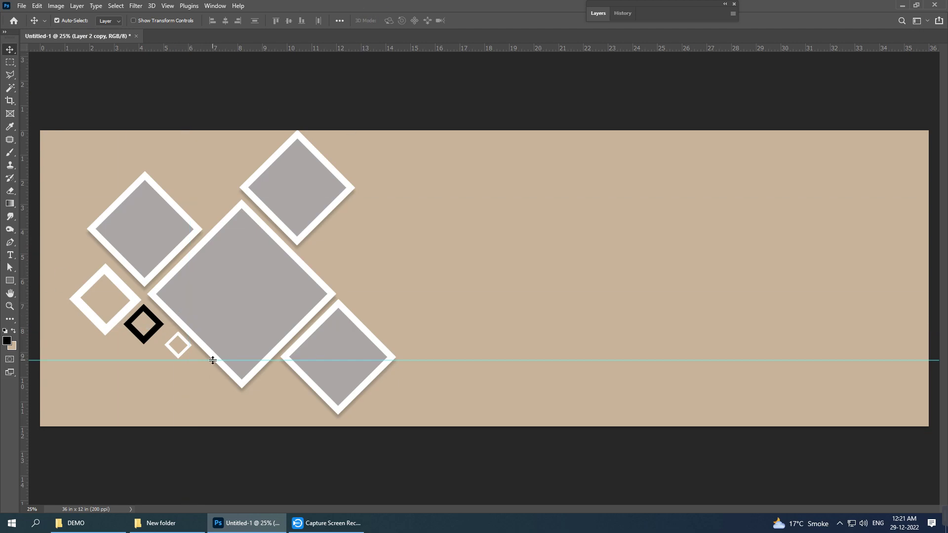
pyautogui.moveTo(212, 361); pyautogui.dragTo(296, 46)
pyautogui.moveTo(151, 336); pyautogui.dragTo(174, 360)
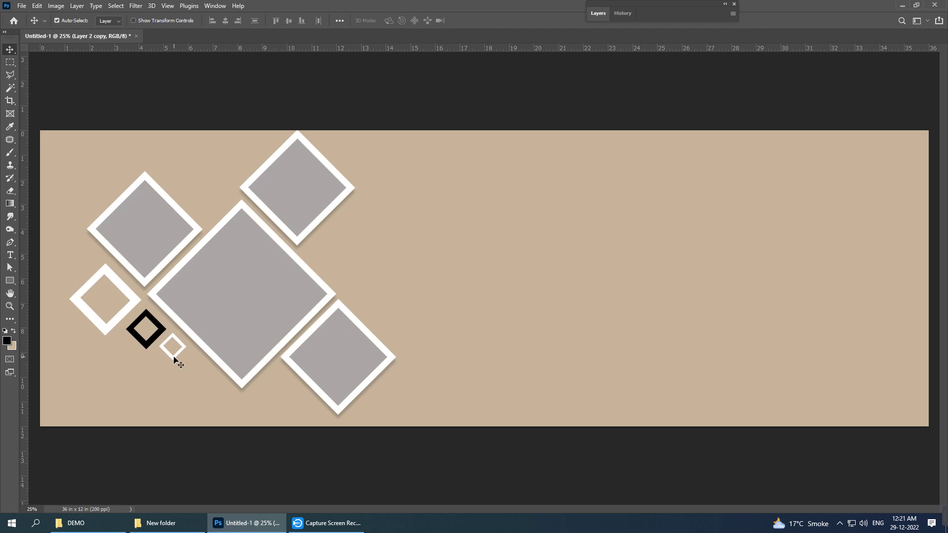
# - Copy a white diamond right of the large frame and black diamonds upper and lower right, then open 007 a
pyautogui.click(132, 301)
pyautogui.moveTo(133, 302); pyautogui.dragTo(376, 256)
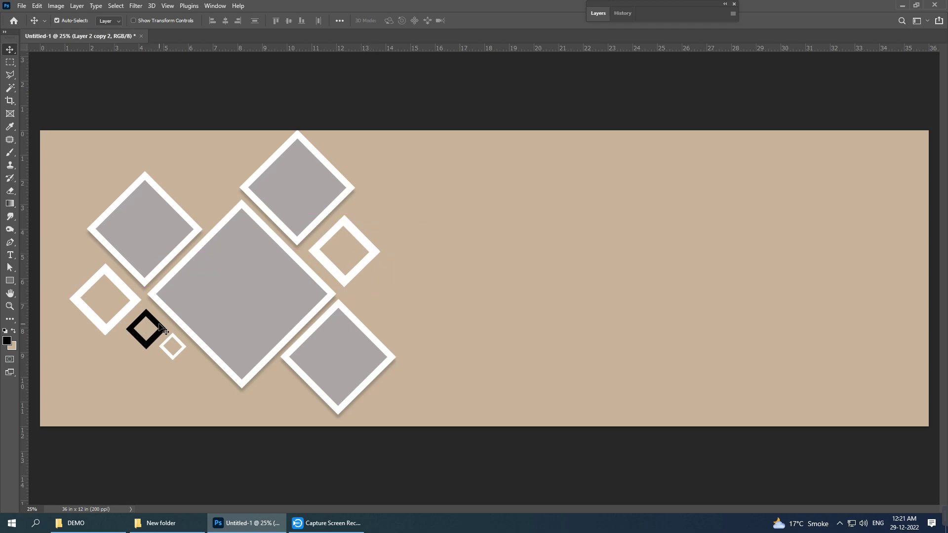
pyautogui.moveTo(161, 329); pyautogui.dragTo(390, 215)
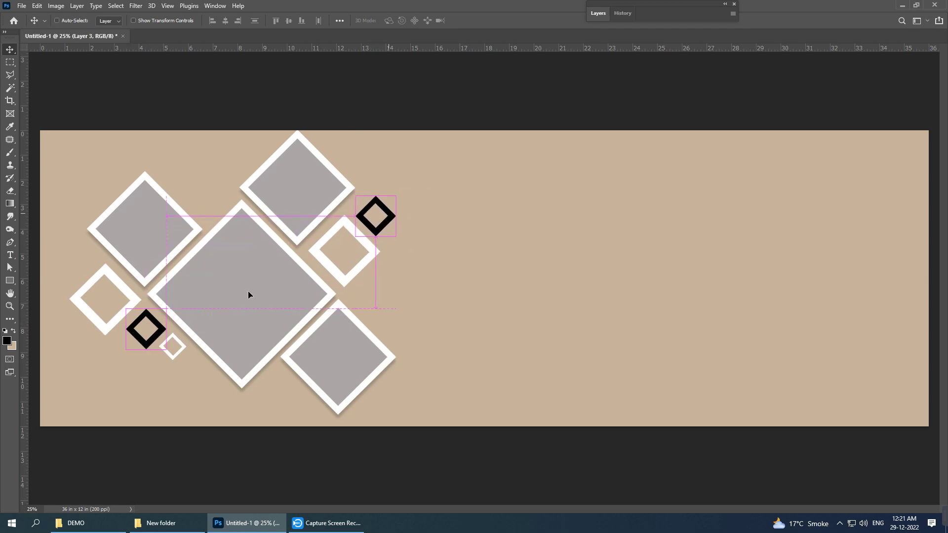
pyautogui.moveTo(161, 331); pyautogui.dragTo(402, 406)
pyautogui.click(75, 523)
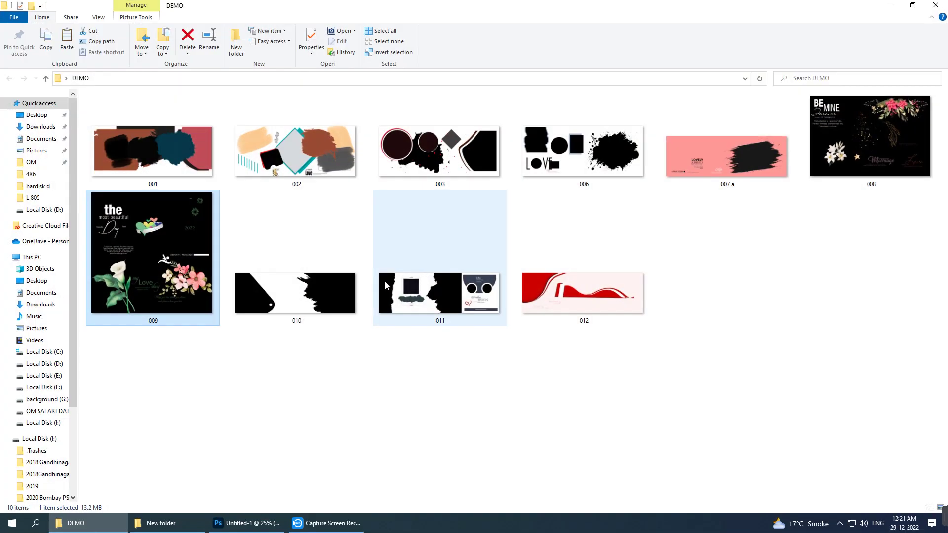
pyautogui.moveTo(692, 178); pyautogui.dragTo(465, 2)
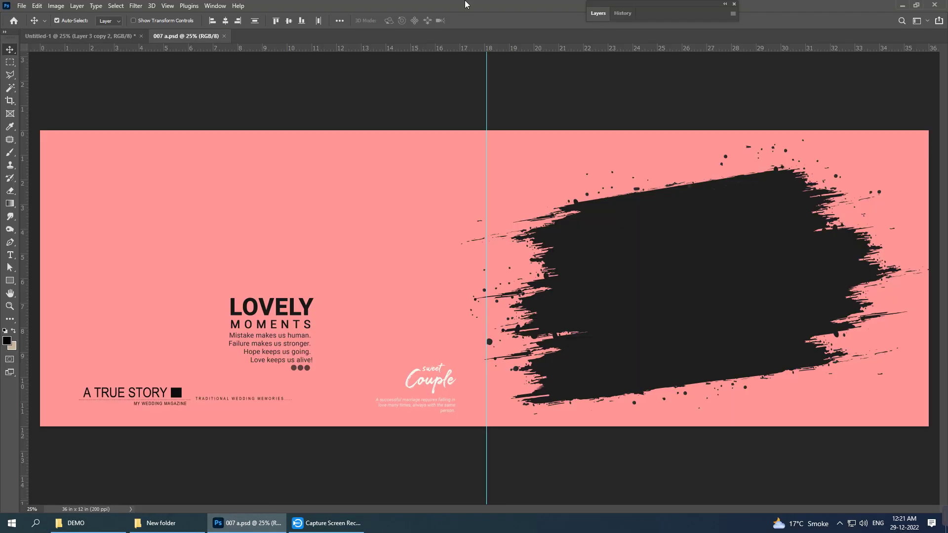
# - Bring the black splash from 007 a into the spread, aligned right of an 18 in centre guide
pyautogui.moveTo(593, 319)
pyautogui.mouseDown()
pyautogui.moveTo(572, 302)
pyautogui.moveTo(668, 330)
pyautogui.mouseUp()
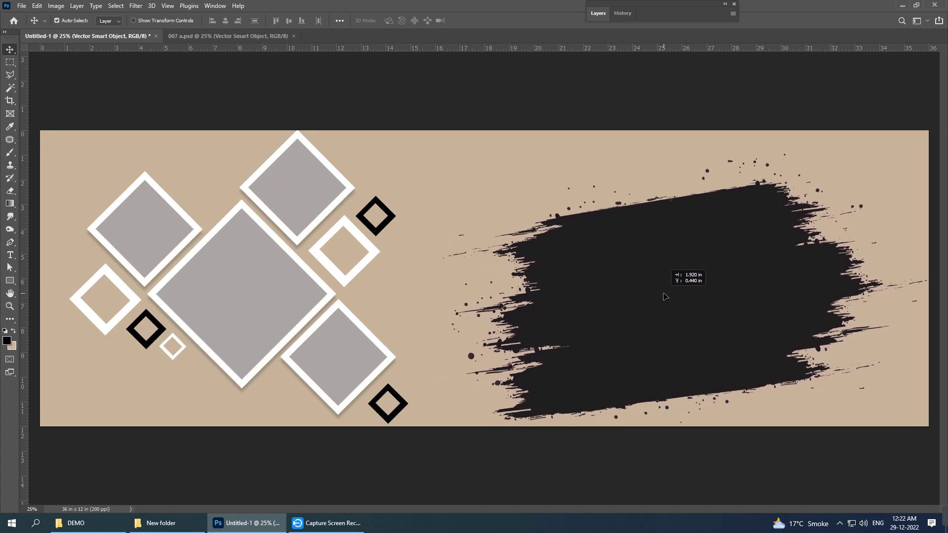
pyautogui.moveTo(615, 309); pyautogui.dragTo(669, 297)
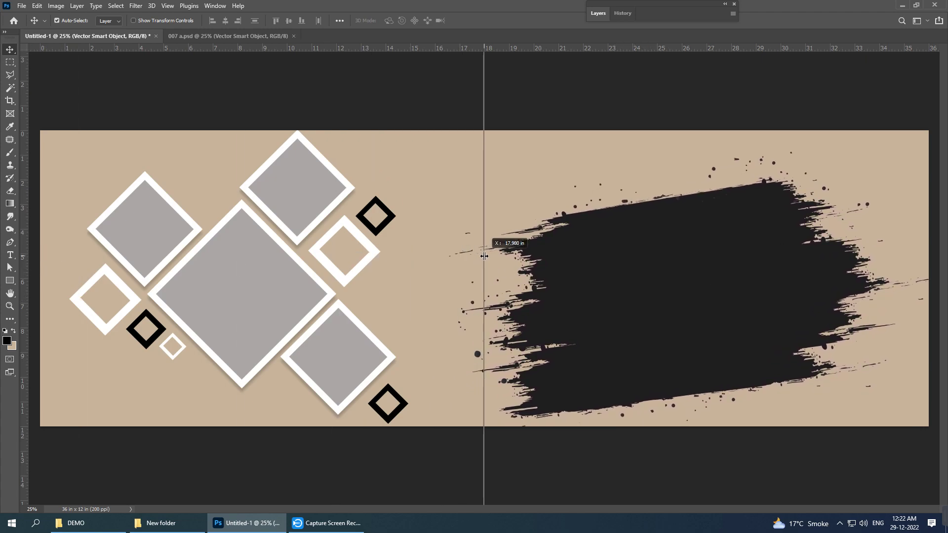
pyautogui.moveTo(35, 271); pyautogui.dragTo(484, 254)
pyautogui.moveTo(634, 290); pyautogui.dragTo(651, 292)
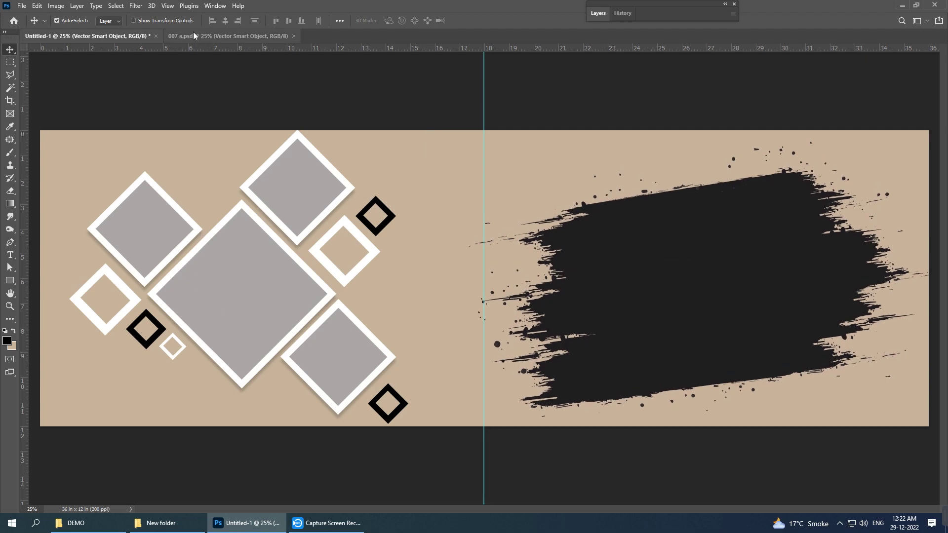
pyautogui.click(275, 37)
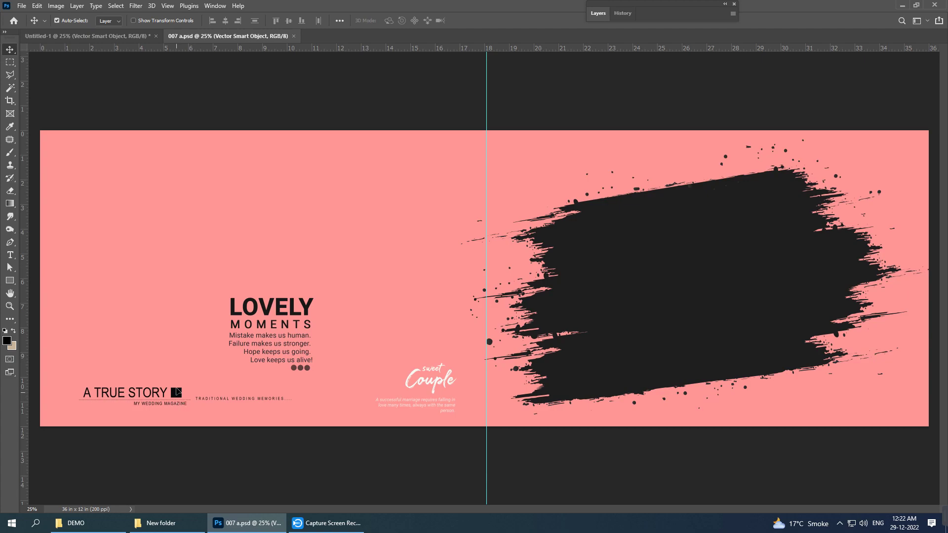
# - Bring A TRUE STORY and LOVELY MOMENTS into the spread, placing LOVELY MOMENTS beside the diamonds
pyautogui.moveTo(176, 392)
pyautogui.mouseDown()
pyautogui.moveTo(154, 412)
pyautogui.moveTo(162, 427)
pyautogui.moveTo(149, 406)
pyautogui.mouseUp()
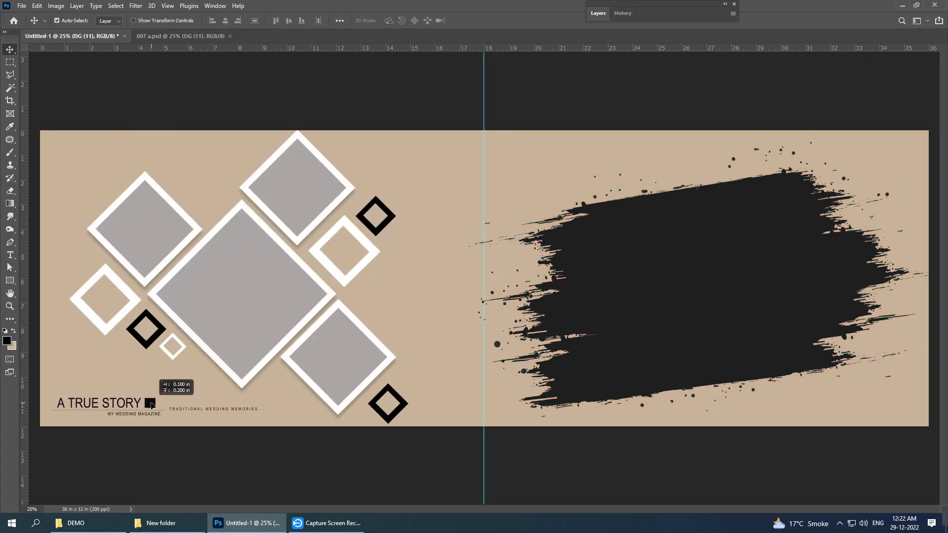
pyautogui.click(158, 36)
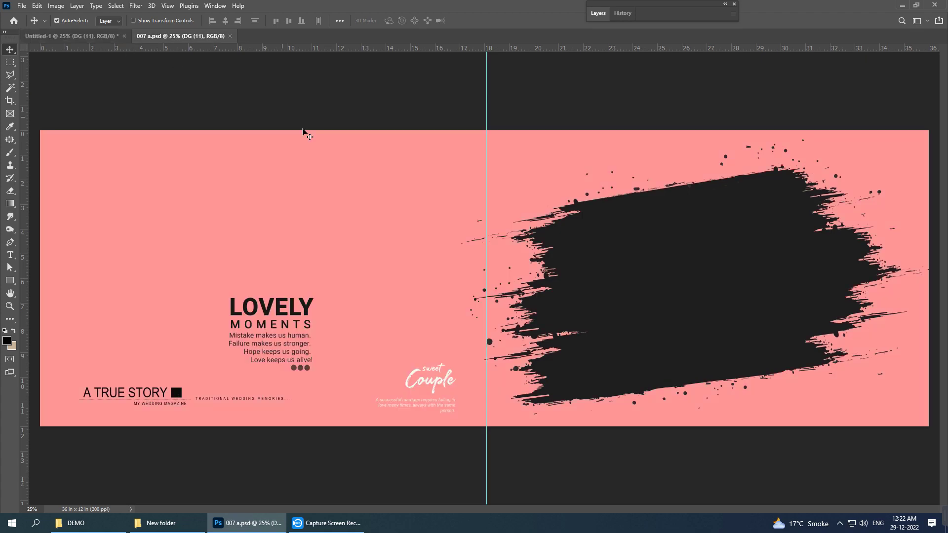
pyautogui.moveTo(271, 309)
pyautogui.mouseDown()
pyautogui.moveTo(424, 319)
pyautogui.moveTo(435, 338)
pyautogui.mouseUp()
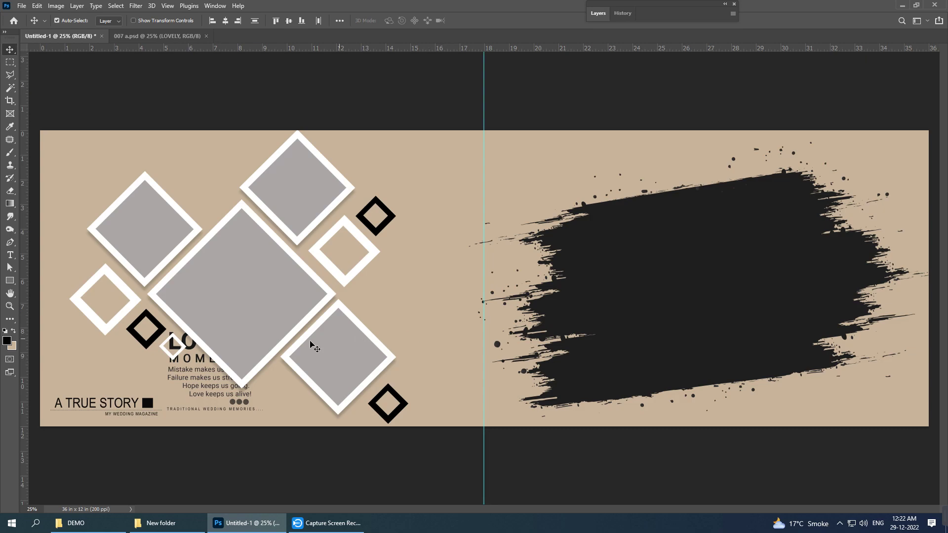
pyautogui.moveTo(200, 364); pyautogui.dragTo(408, 300)
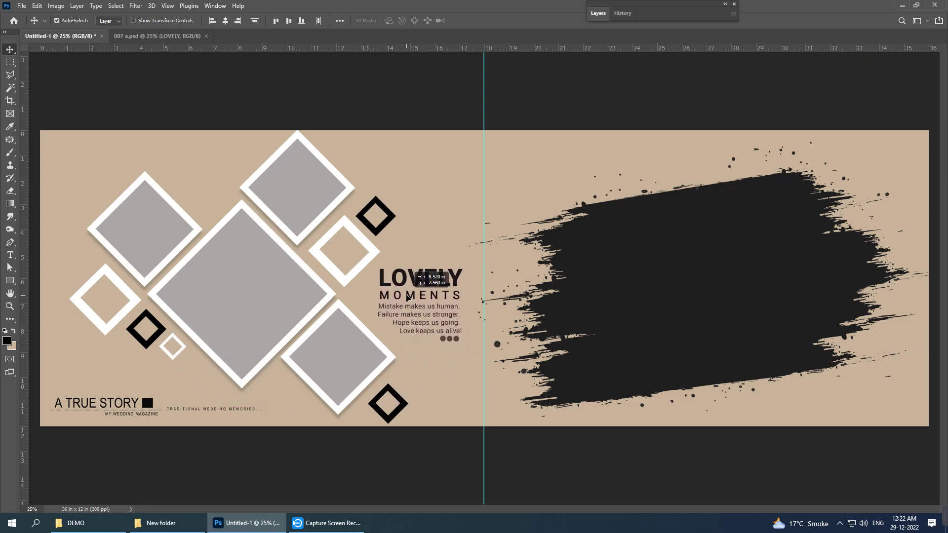
pyautogui.moveTo(408, 300); pyautogui.dragTo(408, 299)
# - Add the sweet Couple text at the right page's bottom-right despite the missing Roboto Italic font
pyautogui.click(158, 35)
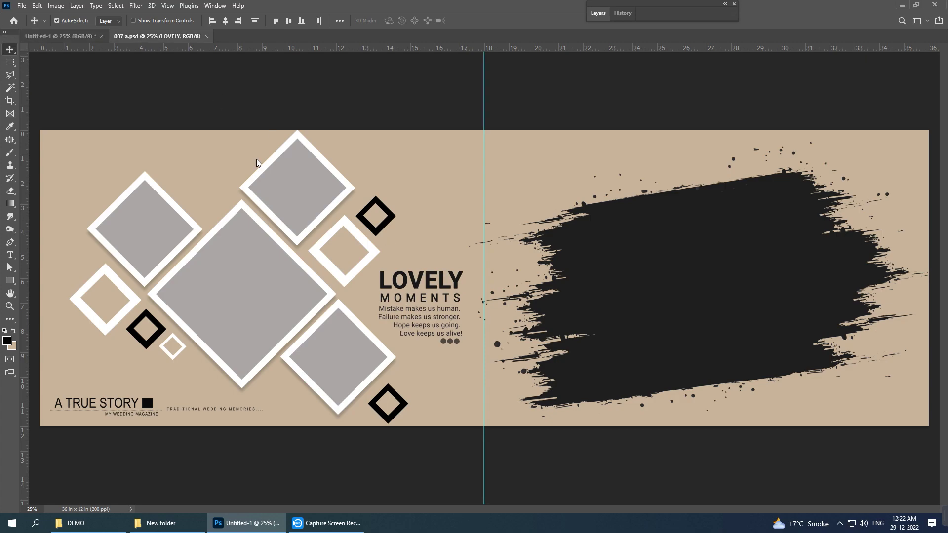
pyautogui.moveTo(424, 384)
pyautogui.mouseDown()
pyautogui.moveTo(610, 282)
pyautogui.moveTo(870, 402)
pyautogui.mouseUp()
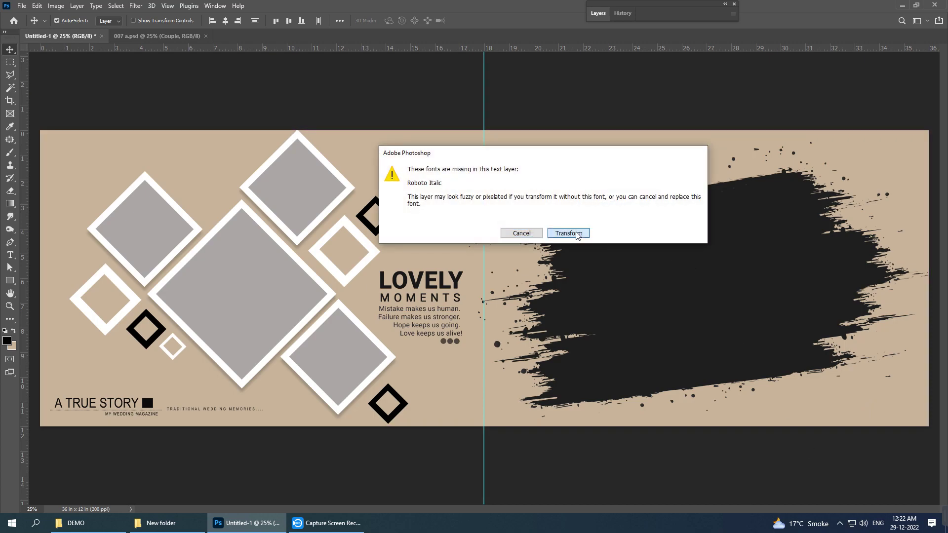
pyautogui.click(568, 234)
pyautogui.moveTo(782, 490); pyautogui.dragTo(875, 393)
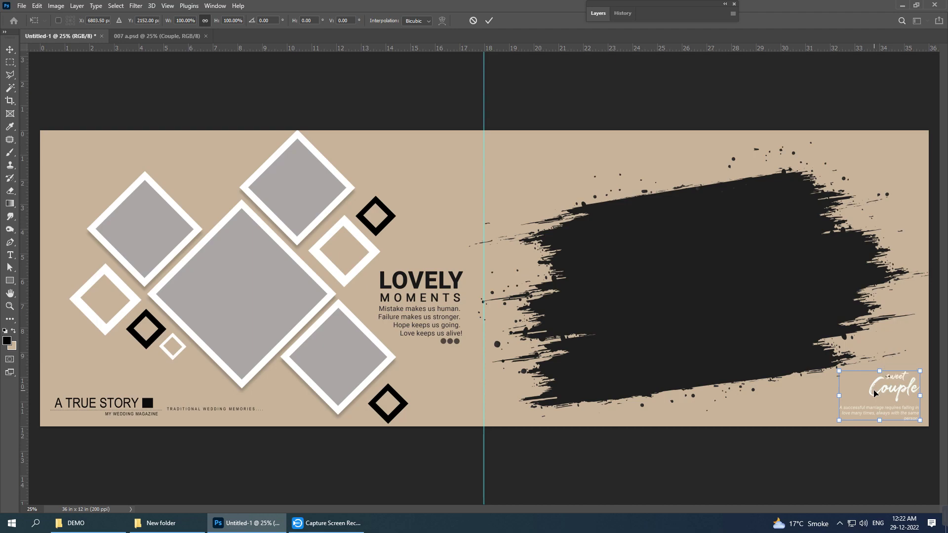
pyautogui.press('Return')
# - Close 007 a.psd and open design 009 from the DEMO folder
pyautogui.click(179, 37)
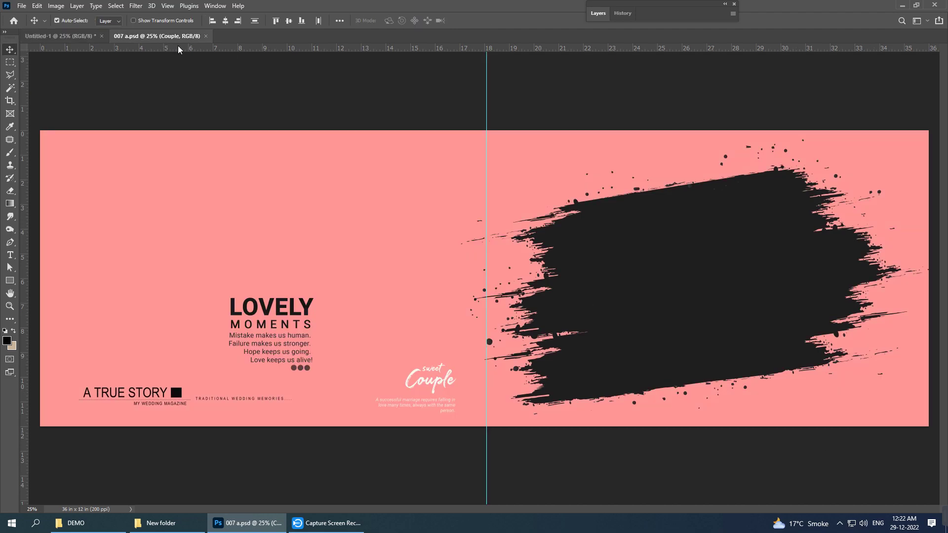
pyautogui.click(206, 36)
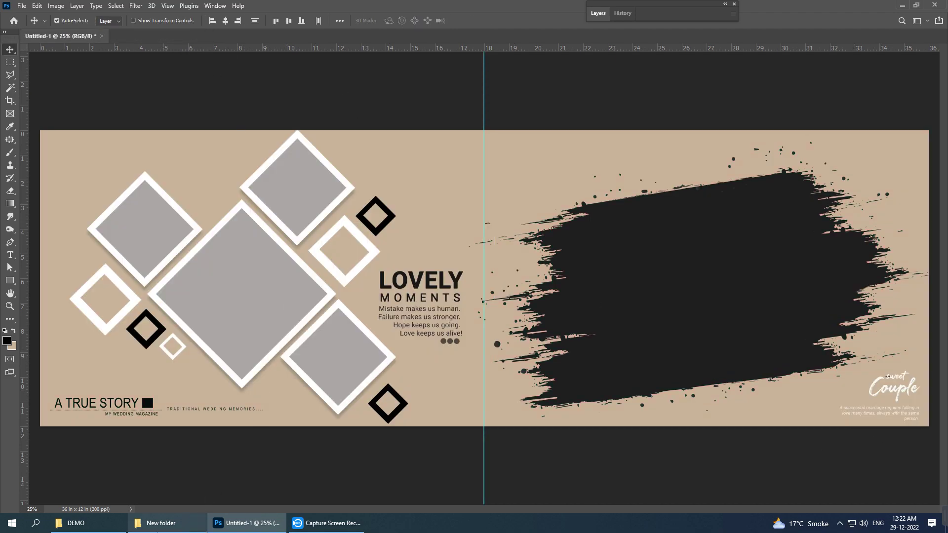
pyautogui.click(163, 523)
pyautogui.click(75, 523)
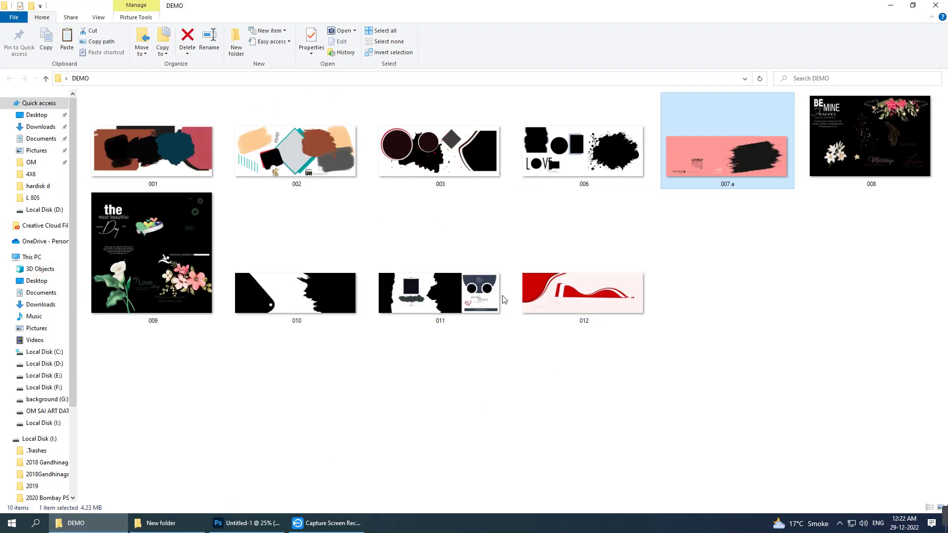
pyautogui.moveTo(171, 264); pyautogui.dragTo(170, 523)
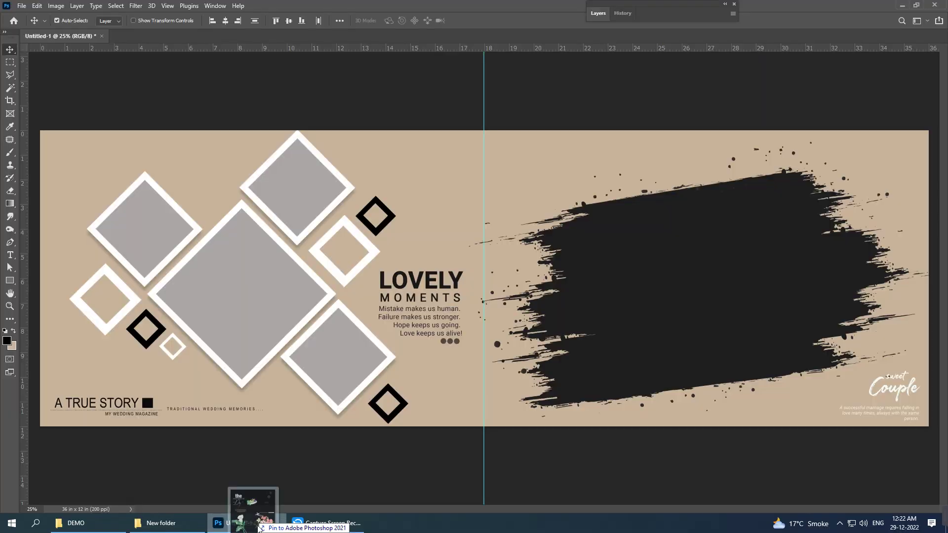
pyautogui.moveTo(171, 523); pyautogui.dragTo(504, 83)
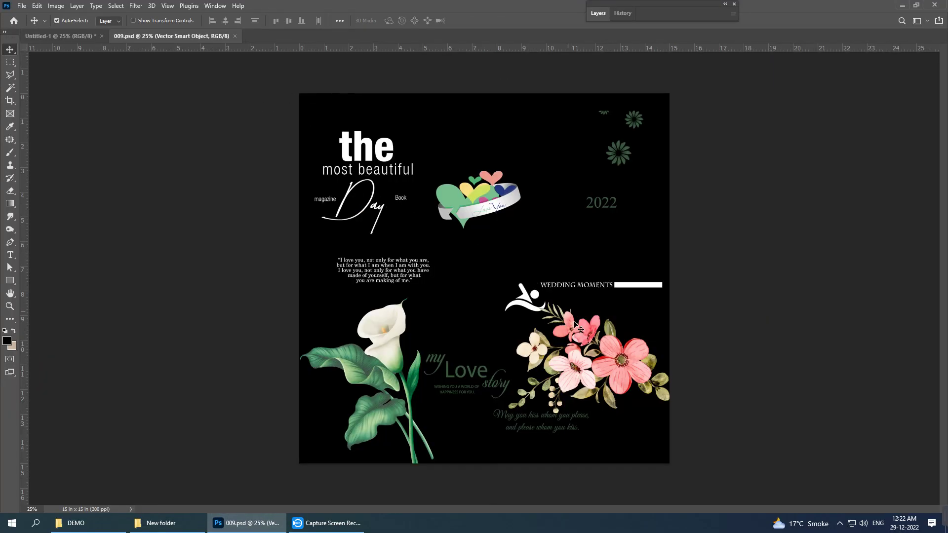
# - Place the pink flower cluster, rotated, along the right page's top edge above the splash
pyautogui.moveTo(583, 348)
pyautogui.mouseDown()
pyautogui.moveTo(460, 173)
pyautogui.moveTo(612, 165)
pyautogui.mouseUp()
pyautogui.hotkey('ctrl', 't')
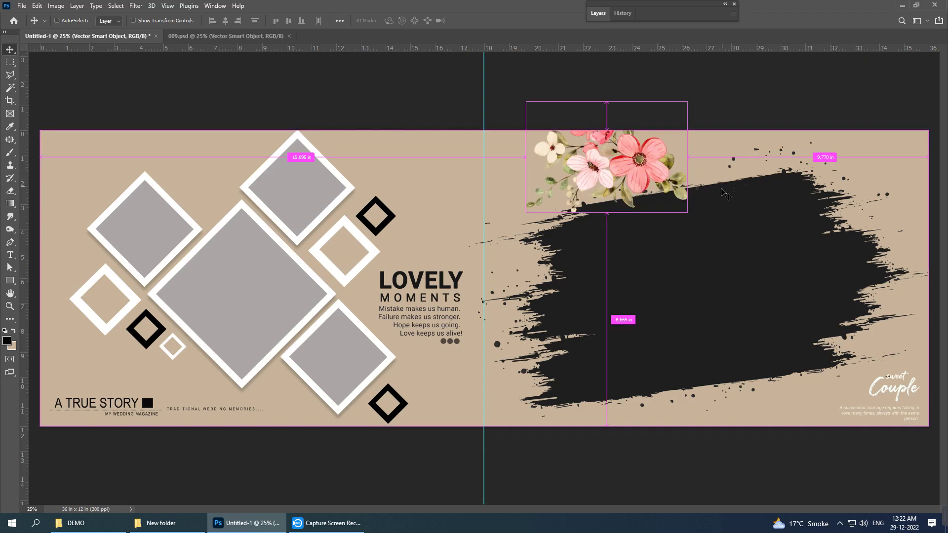
pyautogui.moveTo(726, 194)
pyautogui.mouseDown()
pyautogui.moveTo(715, 195)
pyautogui.moveTo(717, 170)
pyautogui.mouseUp()
pyautogui.moveTo(643, 183); pyautogui.dragTo(684, 147)
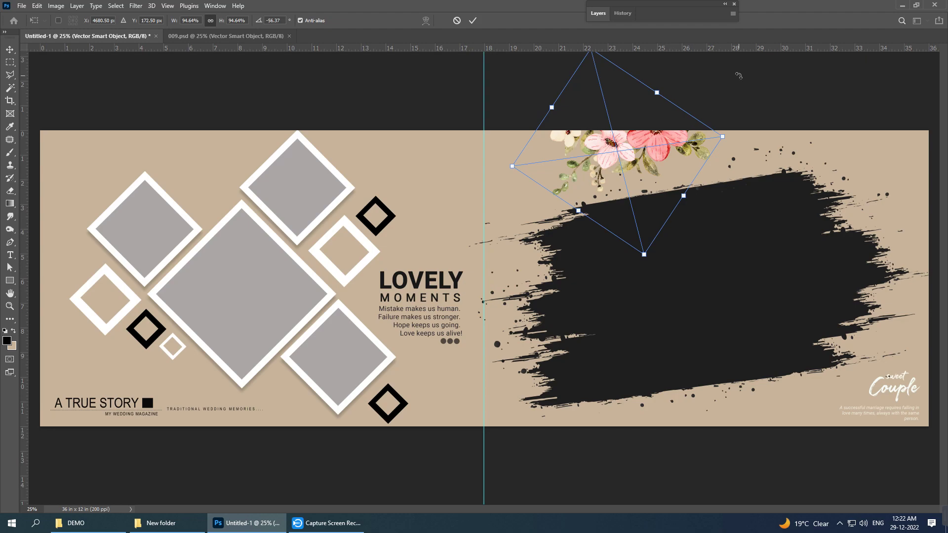
pyautogui.moveTo(738, 75); pyautogui.dragTo(735, 90)
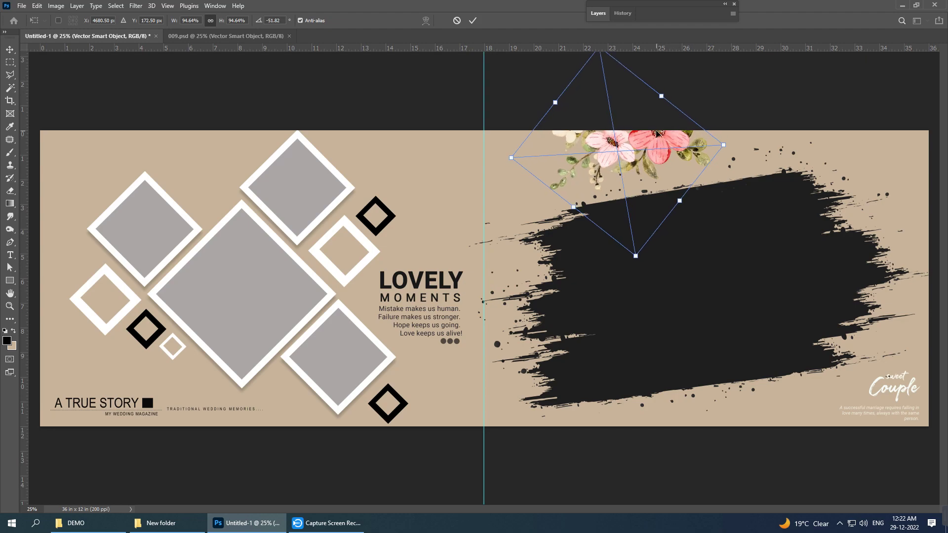
pyautogui.press('Return')
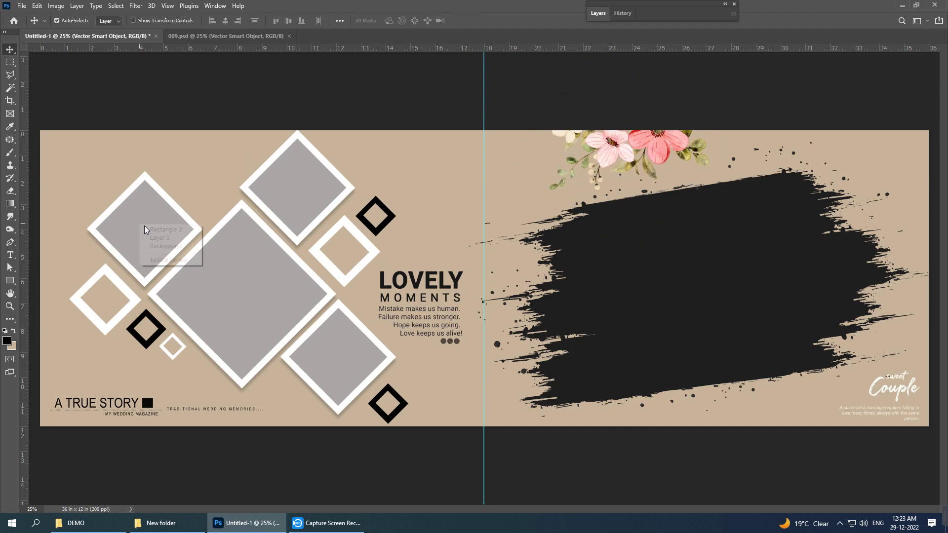
# - Select the top-left diamond frame layer, open photo 001.JPG, and close 009.psd
pyautogui.click(193, 232)
pyautogui.click(161, 523)
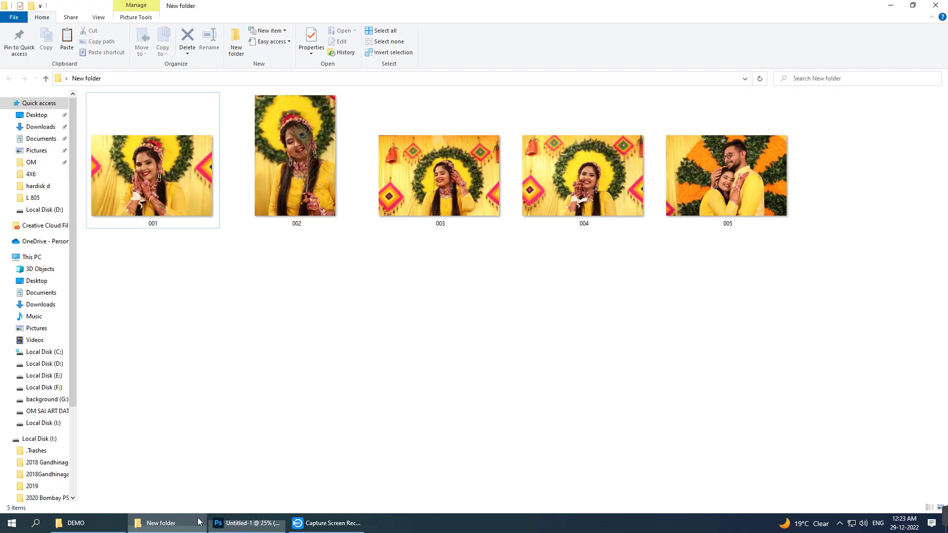
pyautogui.moveTo(135, 199)
pyautogui.mouseDown()
pyautogui.moveTo(263, 529)
pyautogui.moveTo(388, 4)
pyautogui.mouseUp()
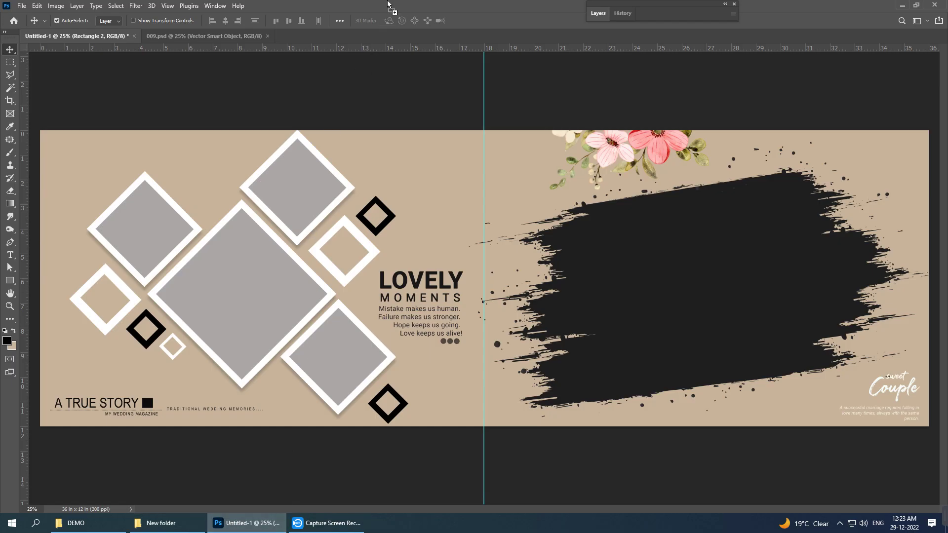
pyautogui.moveTo(263, 37); pyautogui.dragTo(263, 37)
pyautogui.click(265, 36)
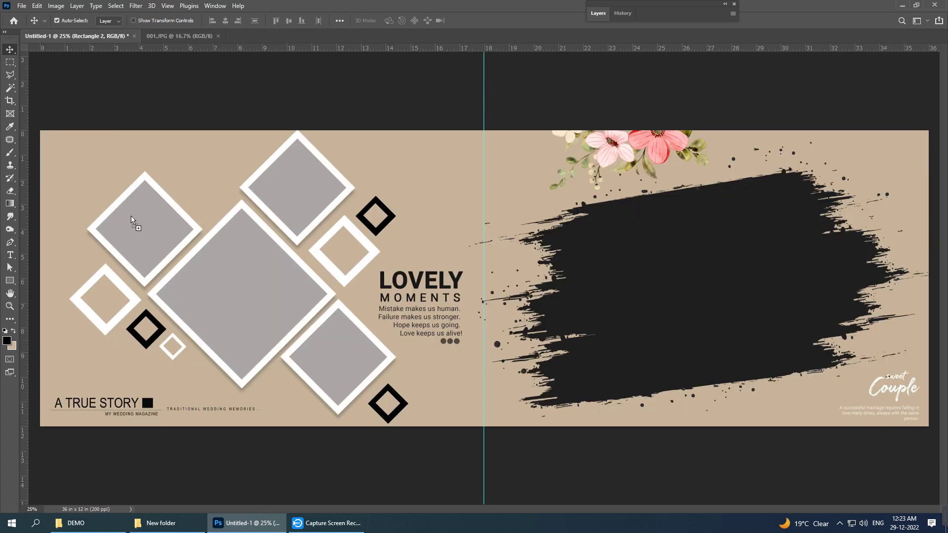
# - Add photo 001 to the spread as Layer 4 and clip it to the top-left diamond frame
pyautogui.moveTo(321, 255); pyautogui.dragTo(720, 58)
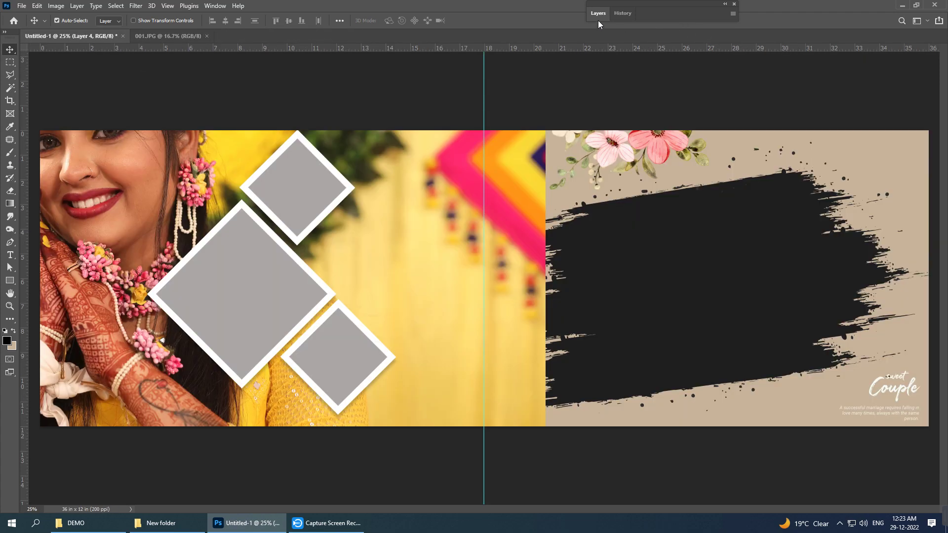
pyautogui.click(598, 19)
pyautogui.rightClick(657, 187)
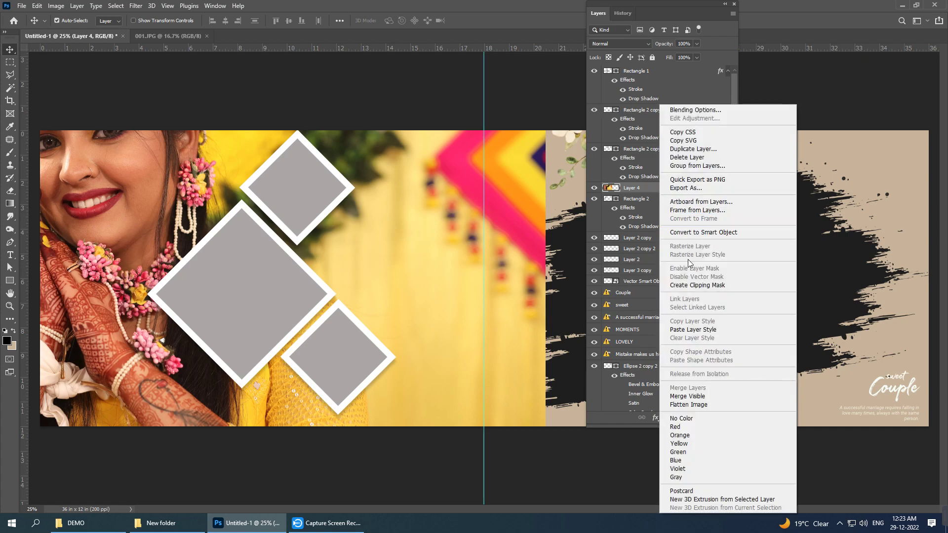
pyautogui.click(698, 285)
# - Scale photo 001 to about 20% so her face fills the diamond, then bring in photo 002
pyautogui.hotkey('ctrl', 't')
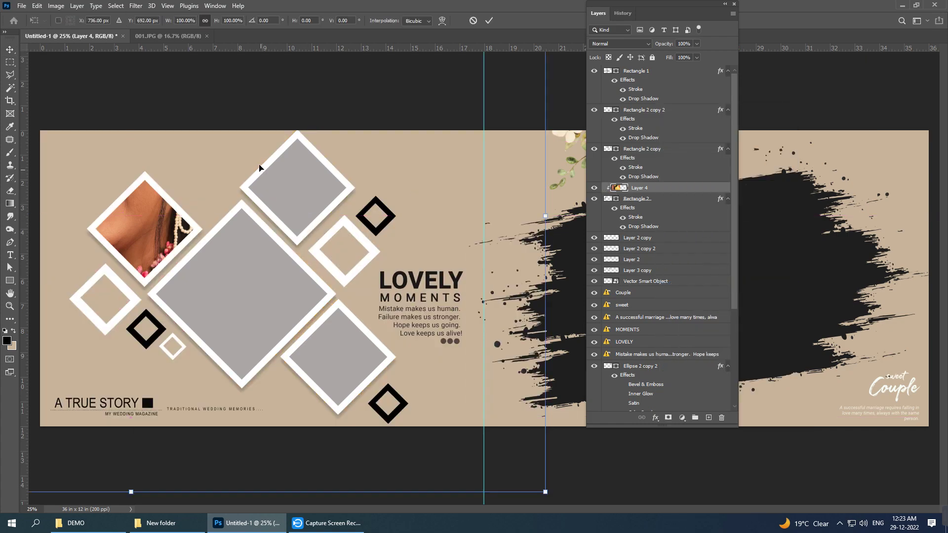
pyautogui.moveTo(312, 151); pyautogui.dragTo(515, 216)
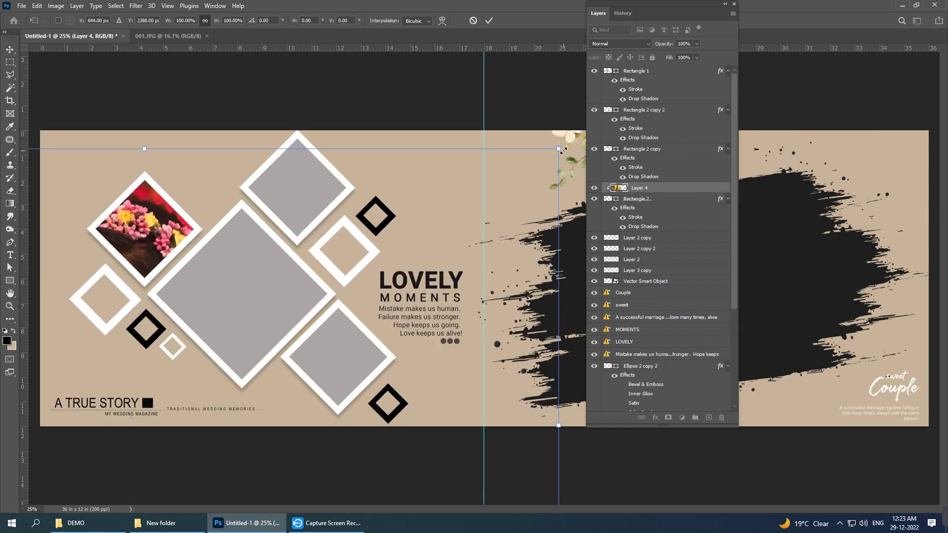
pyautogui.moveTo(558, 149); pyautogui.dragTo(206, 340)
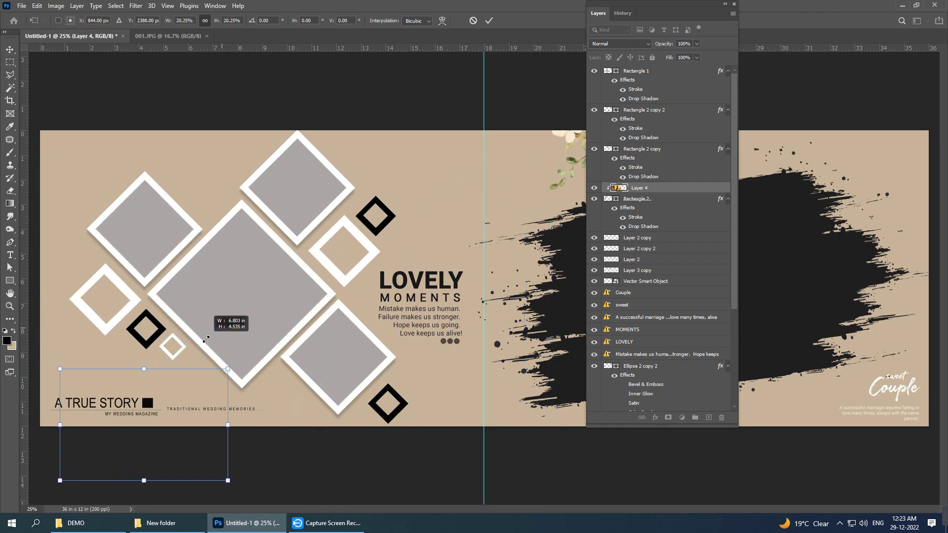
pyautogui.moveTo(220, 377)
pyautogui.mouseDown()
pyautogui.moveTo(230, 194)
pyautogui.moveTo(242, 183)
pyautogui.mouseUp()
pyautogui.moveTo(208, 217); pyautogui.dragTo(206, 213)
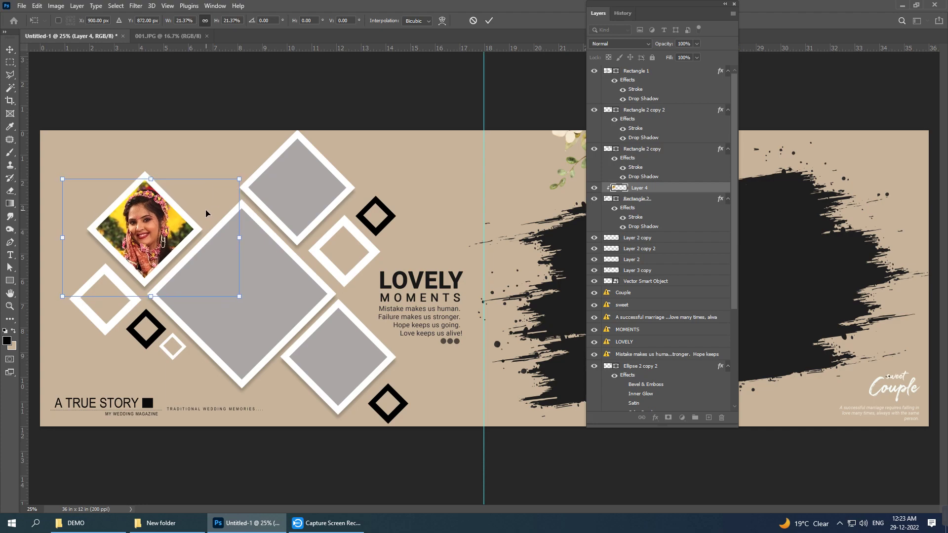
pyautogui.press('Return')
pyautogui.click(163, 523)
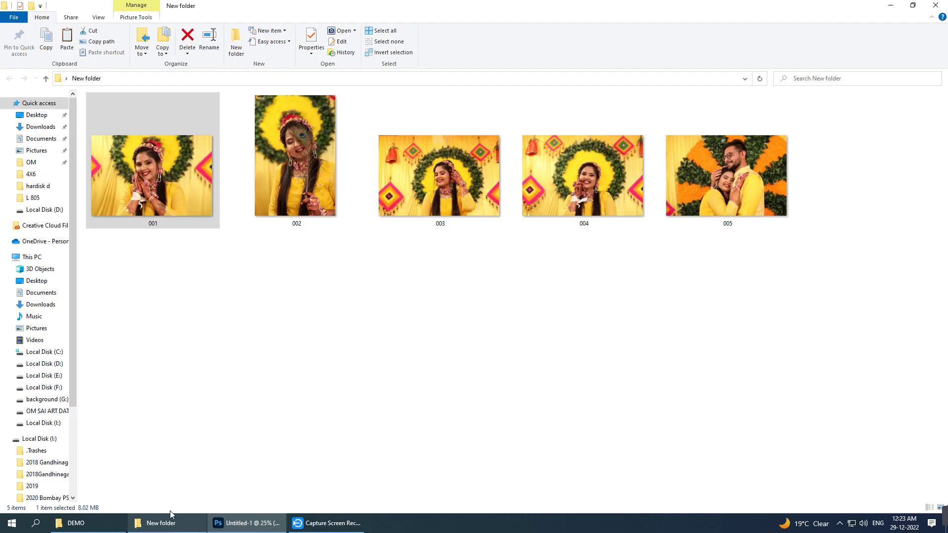
pyautogui.moveTo(291, 207)
pyautogui.mouseDown()
pyautogui.moveTo(432, 6)
pyautogui.moveTo(262, 36)
pyautogui.mouseUp()
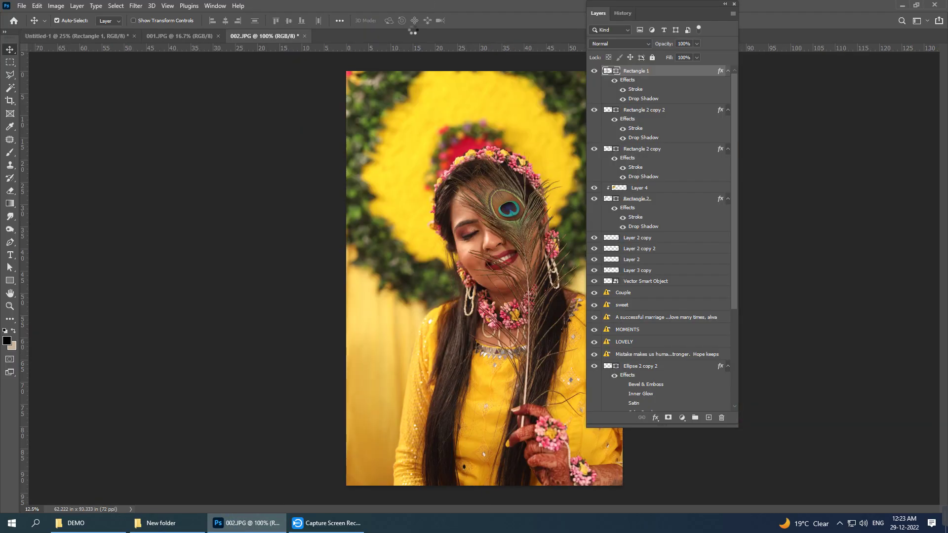
# - Add photo 002 to the spread as Layer 5 and clip it into the central diamond frame
pyautogui.click(117, 38)
pyautogui.moveTo(207, 273); pyautogui.dragTo(208, 274)
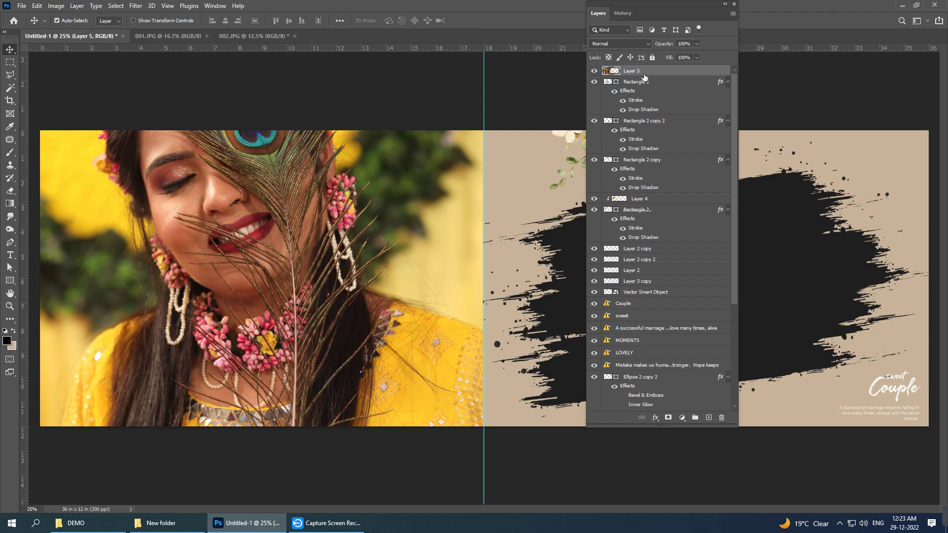
pyautogui.rightClick(644, 77)
pyautogui.click(679, 256)
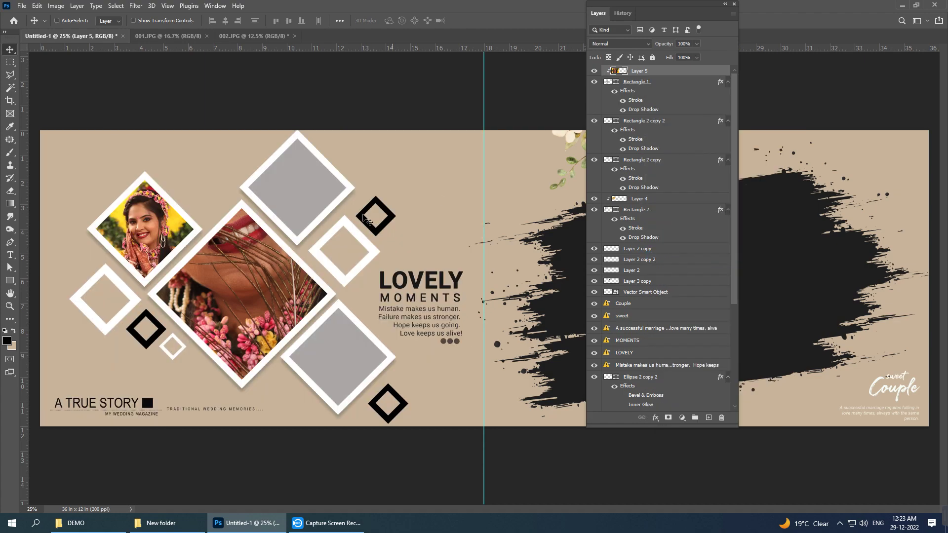
# - Scale photo 002 to about 31% and position it so her face fills the large diamond
pyautogui.moveTo(348, 141)
pyautogui.mouseDown()
pyautogui.moveTo(464, 178)
pyautogui.moveTo(316, 348)
pyautogui.moveTo(326, 205)
pyautogui.mouseUp()
pyautogui.hotkey('ctrl', 't')
pyautogui.keyDown('alt'); pyautogui.moveTo(379, 162); pyautogui.dragTo(328, 239); pyautogui.keyUp('alt')
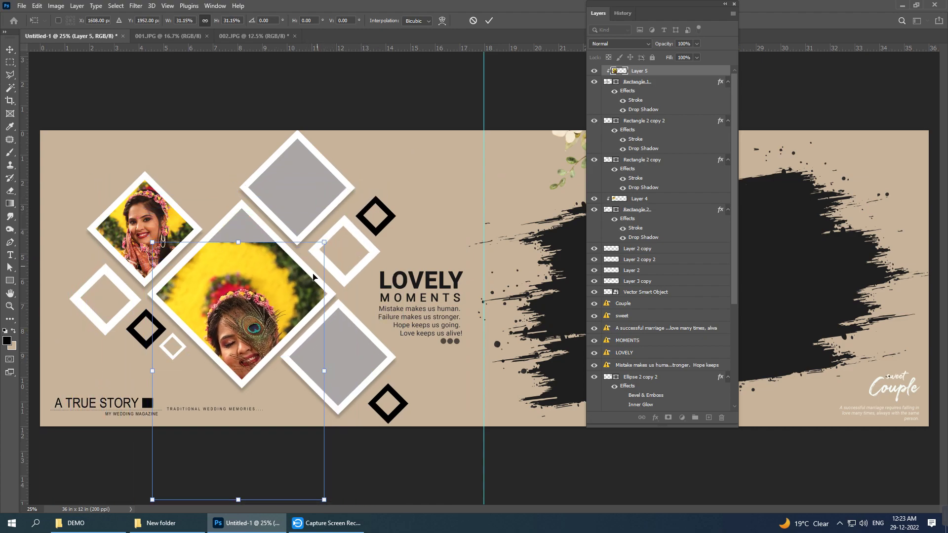
pyautogui.moveTo(300, 285); pyautogui.dragTo(301, 236)
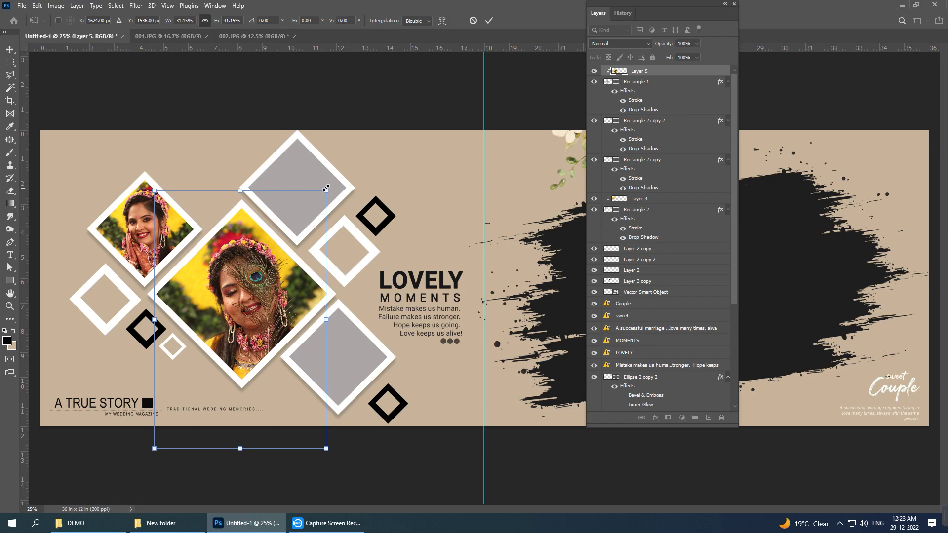
pyautogui.keyDown('alt'); pyautogui.moveTo(326, 188); pyautogui.dragTo(333, 181); pyautogui.keyUp('alt')
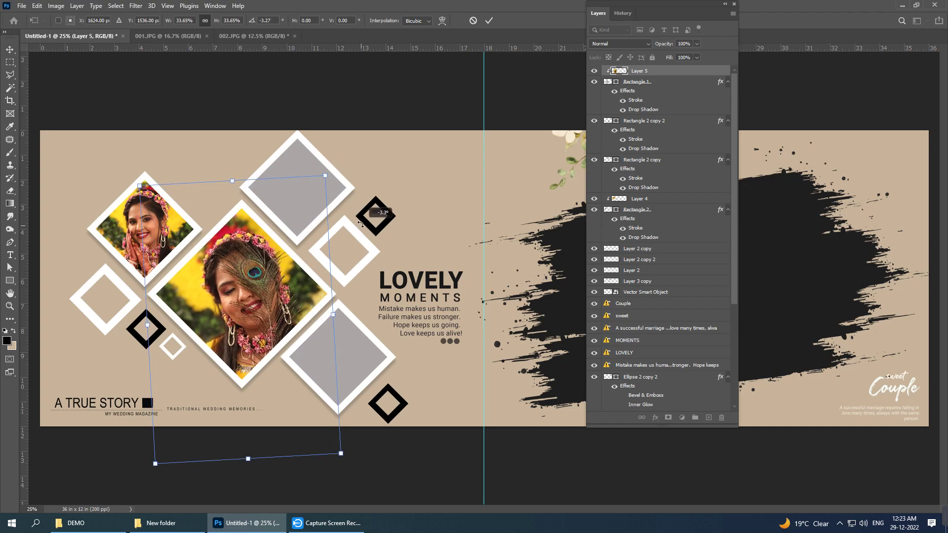
pyautogui.press('Return')
# - Select the top diamond frame's layer and bring up the wedding photos folder
pyautogui.rightClick(305, 182)
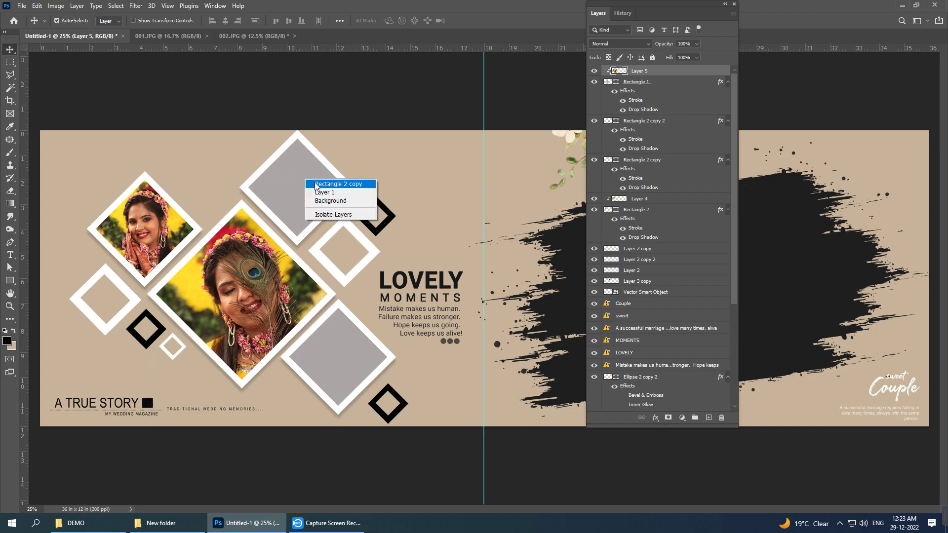
pyautogui.click(326, 186)
pyautogui.click(161, 523)
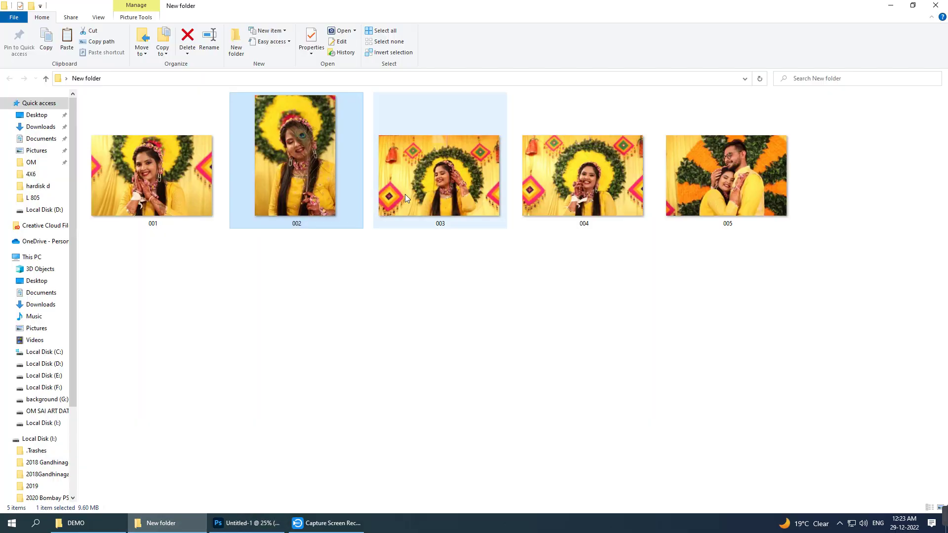
# - Bring photo 003 into the spread as Layer 6 and clip it to the top diamond frame
pyautogui.moveTo(405, 194)
pyautogui.mouseDown()
pyautogui.moveTo(377, 5)
pyautogui.moveTo(365, 36)
pyautogui.mouseUp()
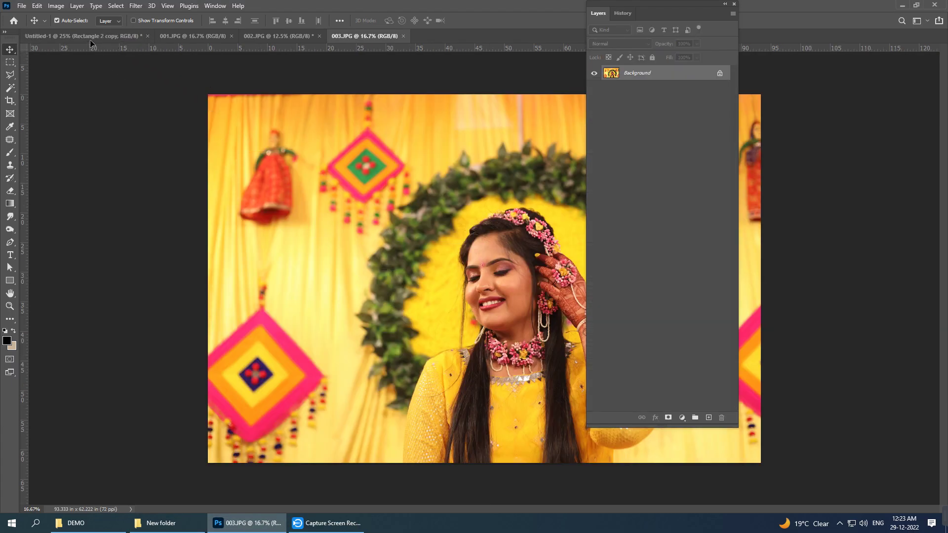
pyautogui.moveTo(89, 39)
pyautogui.mouseDown()
pyautogui.moveTo(264, 181)
pyautogui.moveTo(306, 193)
pyautogui.mouseUp()
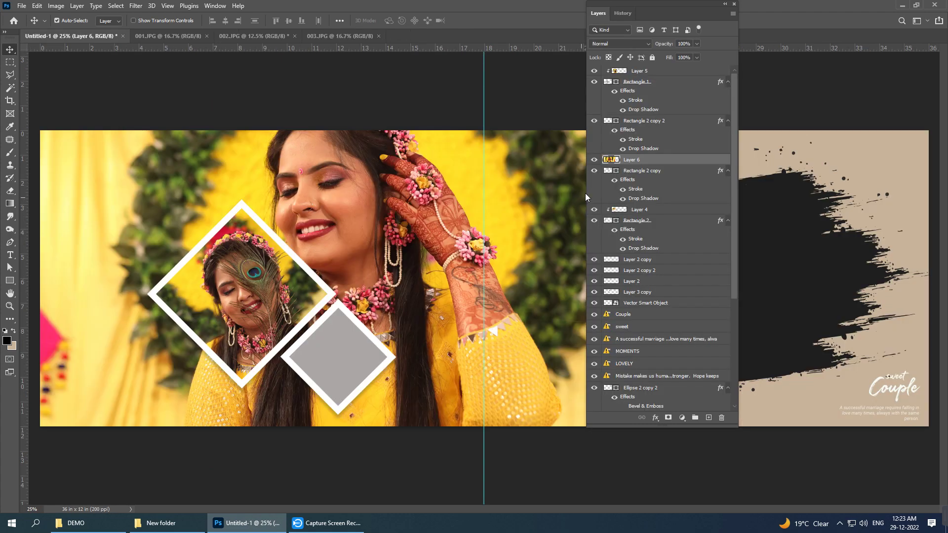
pyautogui.rightClick(649, 159)
pyautogui.click(691, 285)
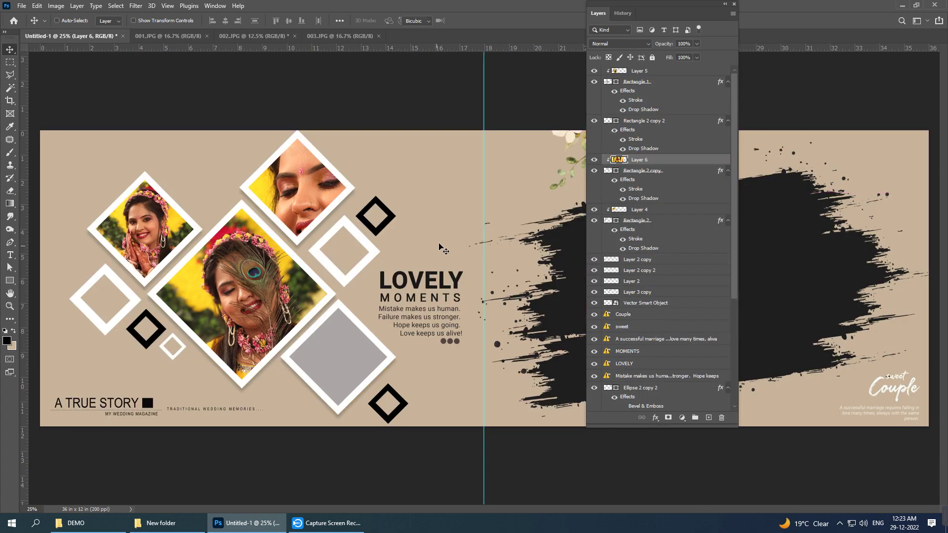
# - Scale photo 003 to about 27% to frame her face, then close the 001 and 002 tabs
pyautogui.hotkey('ctrl', 't')
pyautogui.moveTo(344, 265); pyautogui.dragTo(359, 168)
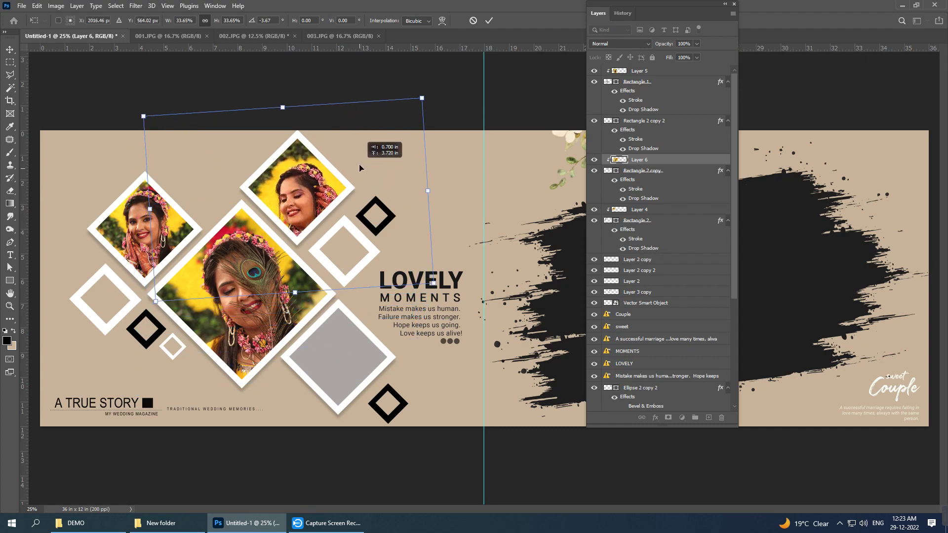
pyautogui.moveTo(422, 98); pyautogui.dragTo(394, 119)
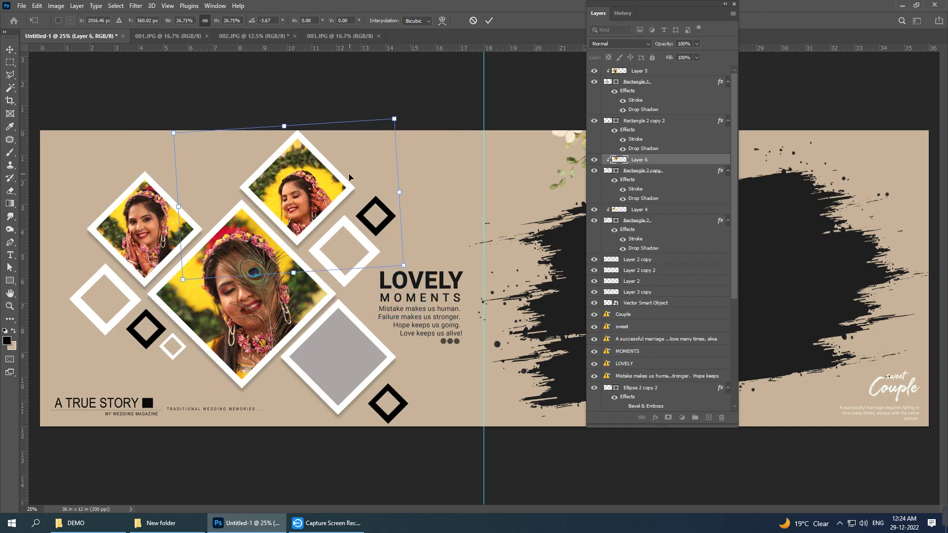
pyautogui.moveTo(349, 177); pyautogui.dragTo(344, 162)
pyautogui.press('Return')
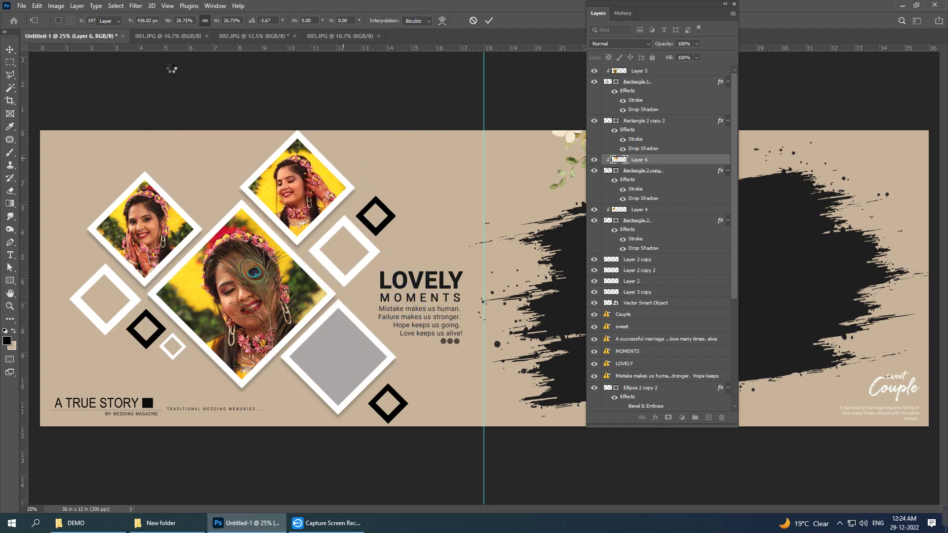
pyautogui.click(206, 36)
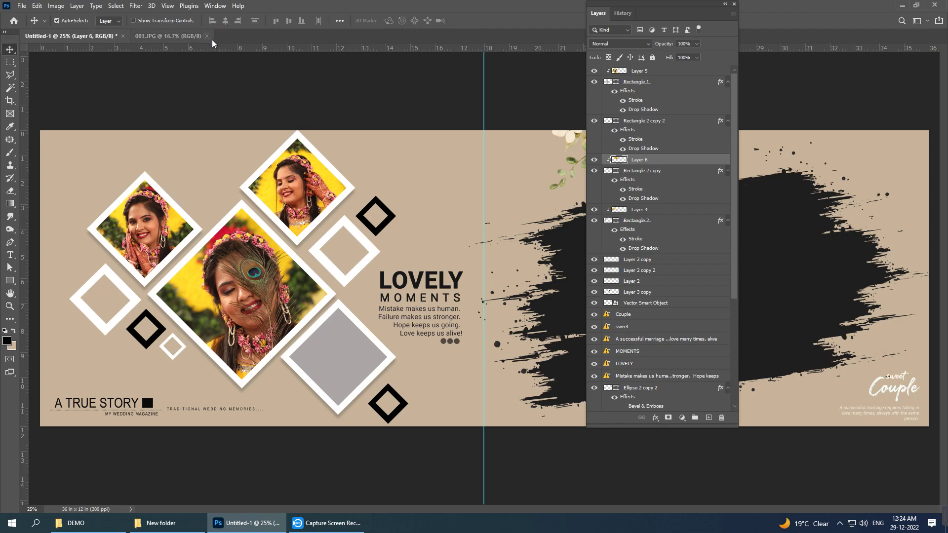
# - Close 003, bring photo 004 into the album spread, and clip Layer 7 to the lower-right diamond
pyautogui.click(207, 36)
pyautogui.rightClick(330, 348)
pyautogui.click(351, 350)
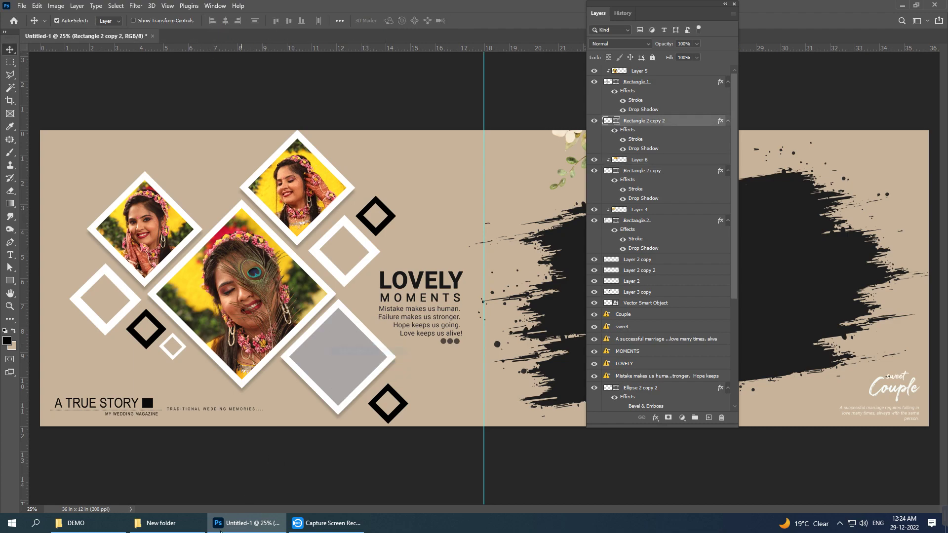
pyautogui.click(163, 524)
pyautogui.moveTo(642, 177)
pyautogui.mouseDown()
pyautogui.moveTo(272, 531)
pyautogui.moveTo(362, 2)
pyautogui.moveTo(362, 60)
pyautogui.mouseUp()
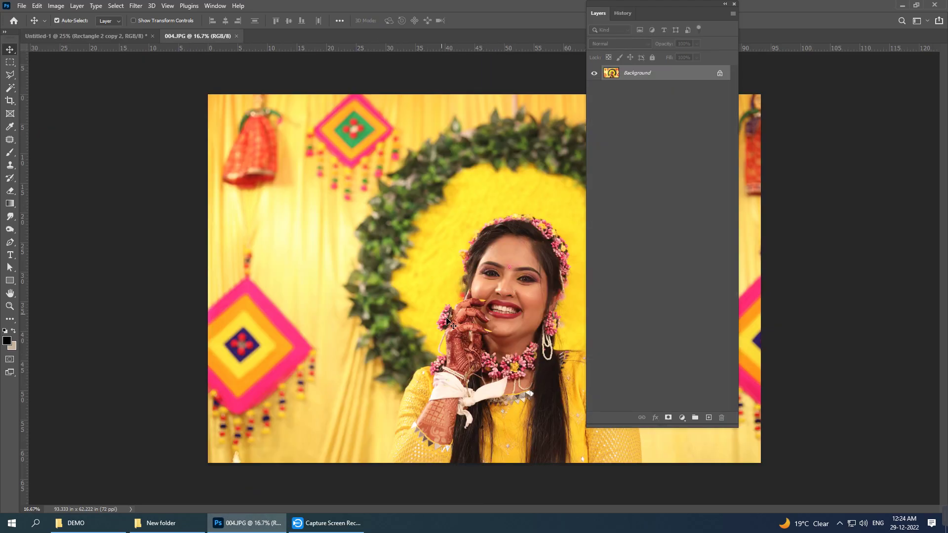
pyautogui.click(118, 36)
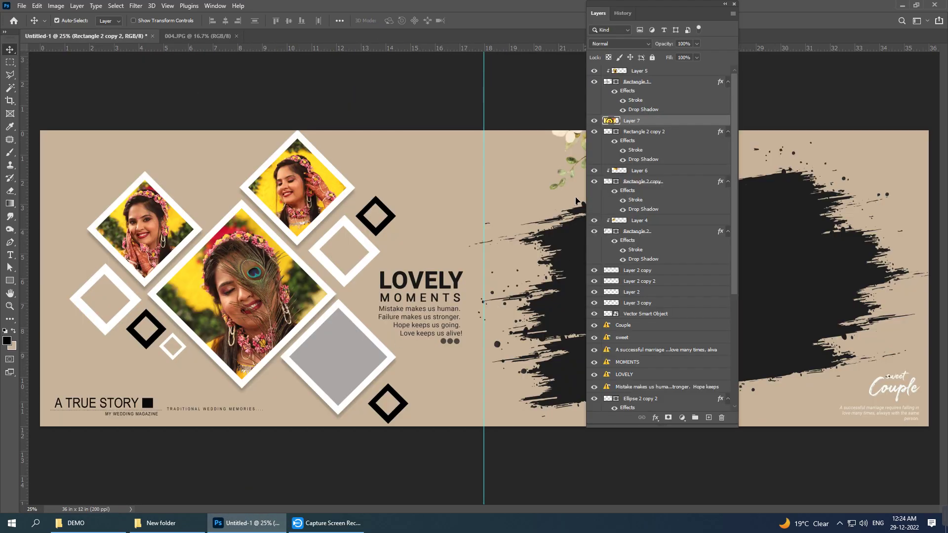
pyautogui.rightClick(646, 123)
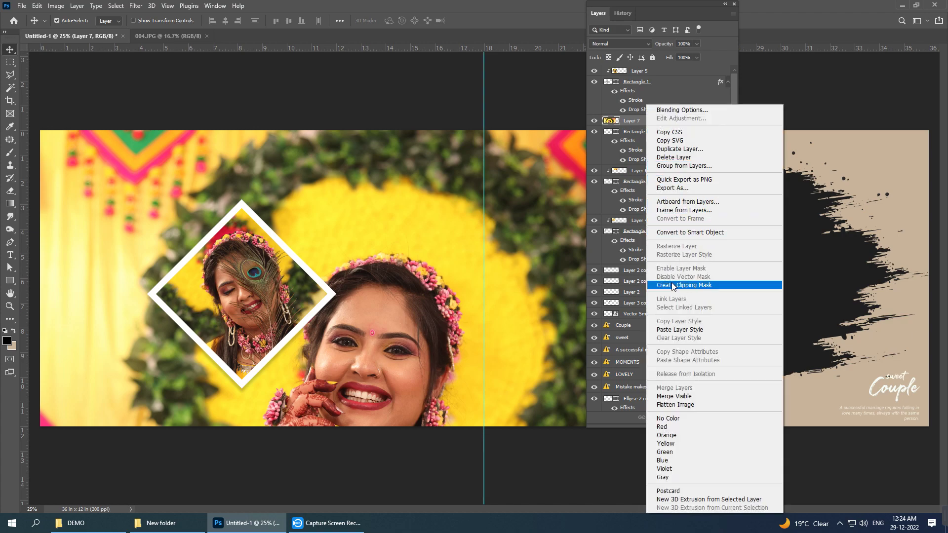
pyautogui.click(676, 286)
# - Move, enlarge and tilt photo 004 about -11° to fill the lower-right diamond
pyautogui.hotkey('ctrl', 't')
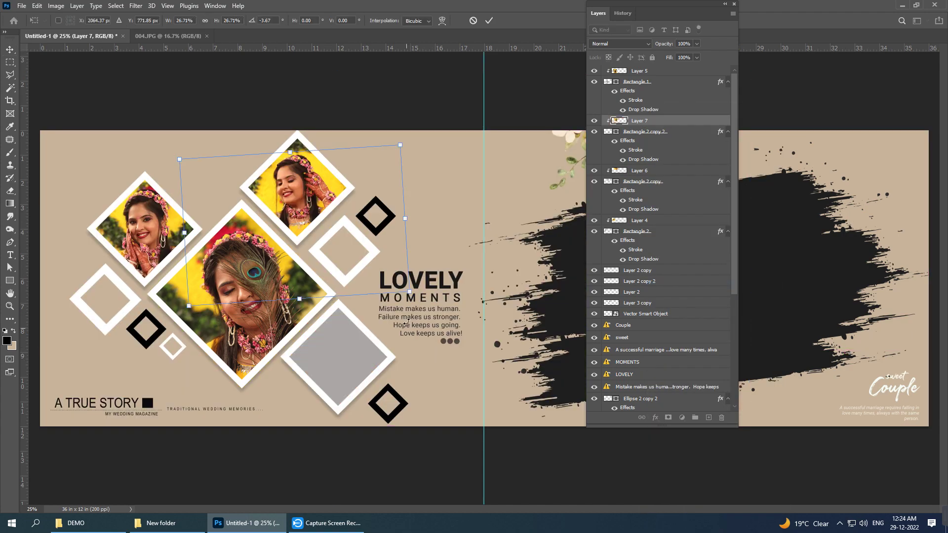
pyautogui.moveTo(351, 256); pyautogui.dragTo(384, 381)
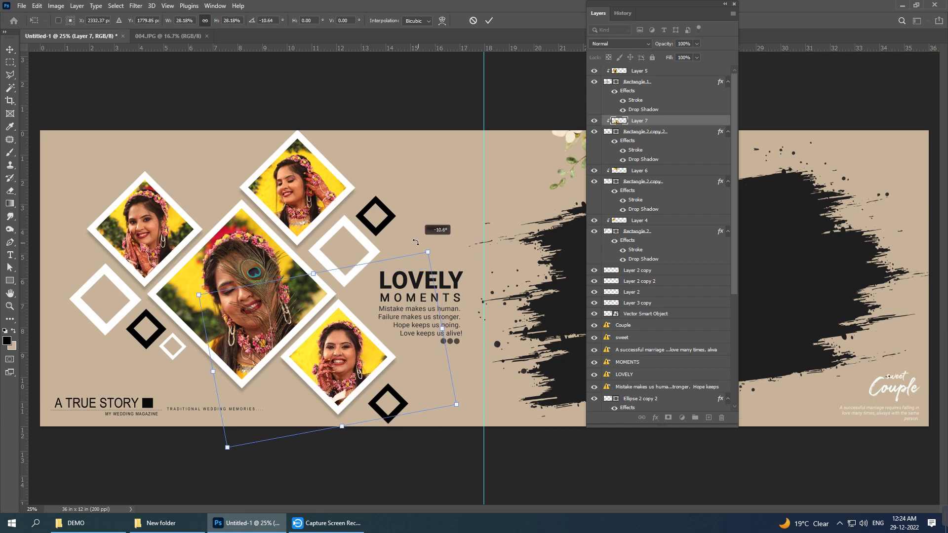
pyautogui.moveTo(433, 267); pyautogui.dragTo(452, 236)
pyautogui.moveTo(367, 337); pyautogui.dragTo(370, 341)
pyautogui.press('Return')
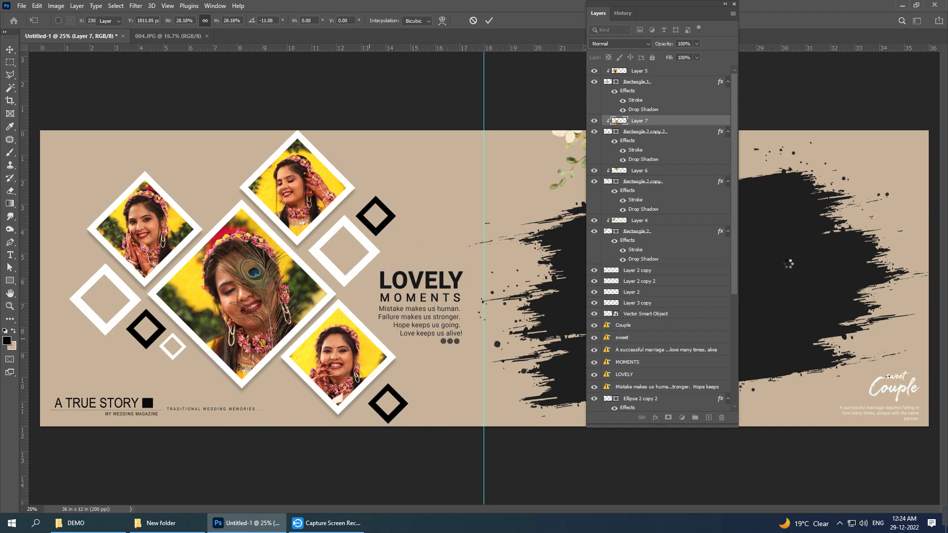
pyautogui.rightClick(789, 264)
pyautogui.click(815, 269)
# - Add couple photo 005 to the right page and clip it into the black splash
pyautogui.moveTo(682, 14); pyautogui.dragTo(352, 14)
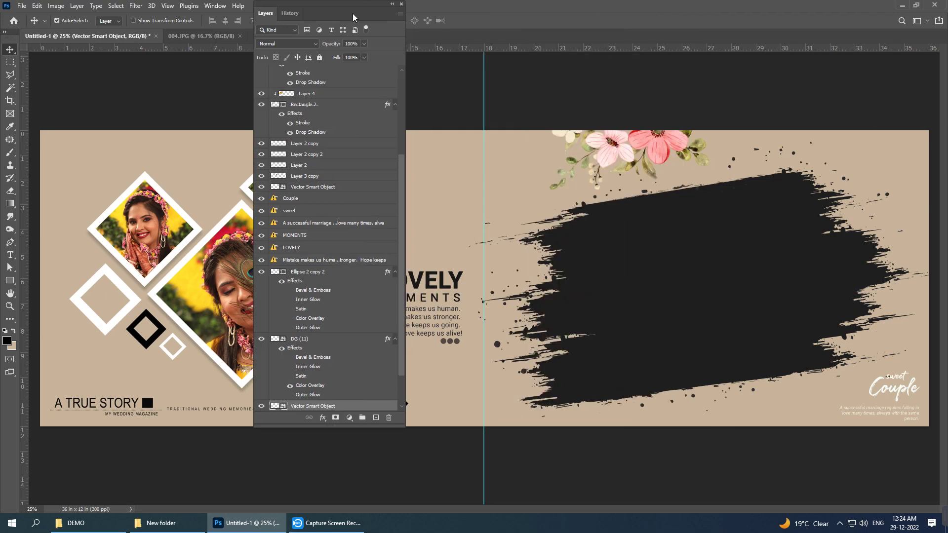
pyautogui.click(161, 523)
pyautogui.press('Right')
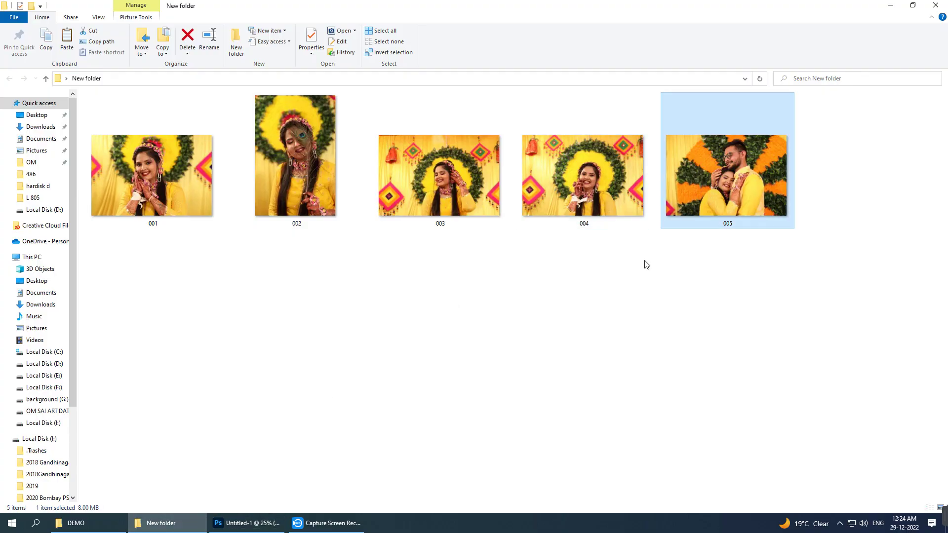
pyautogui.moveTo(726, 178)
pyautogui.mouseDown()
pyautogui.moveTo(406, 404)
pyautogui.moveTo(183, 30)
pyautogui.mouseUp()
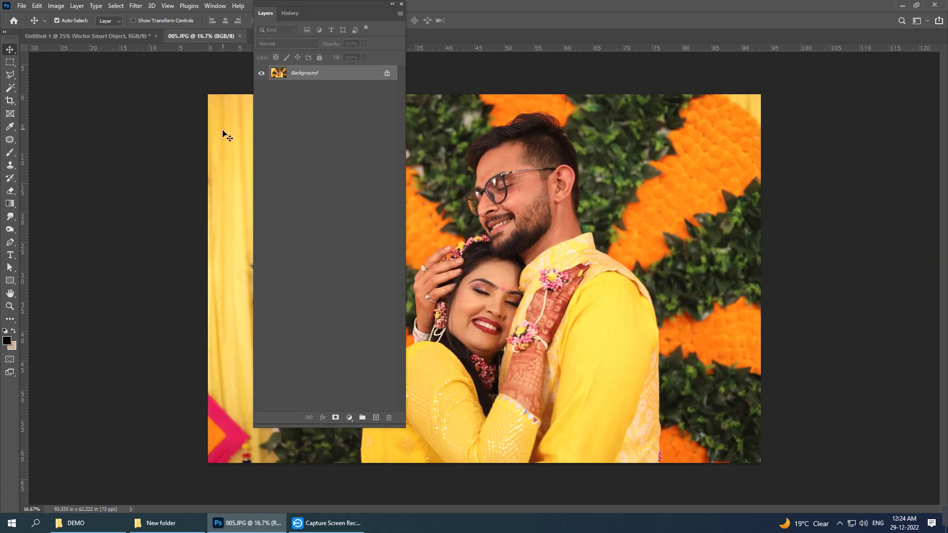
pyautogui.moveTo(222, 133); pyautogui.dragTo(523, 289)
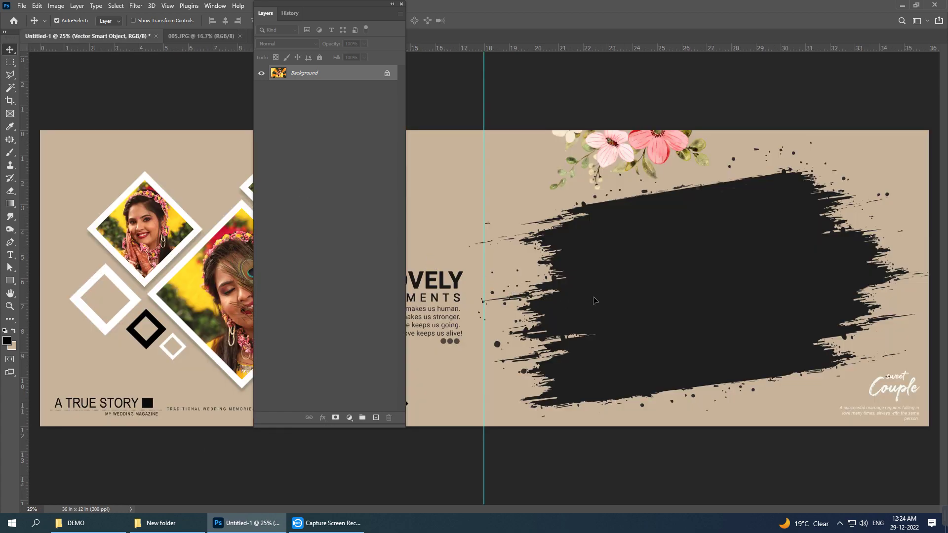
pyautogui.moveTo(595, 300); pyautogui.dragTo(594, 301)
pyautogui.rightClick(361, 412)
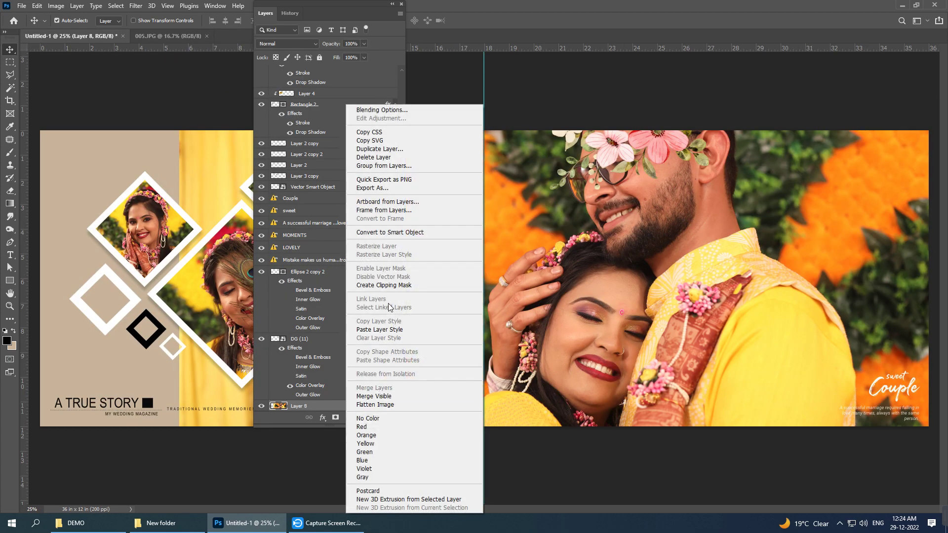
pyautogui.click(385, 285)
# - Scale the couple photo to about 51%, tilt it to match the splash, and position it
pyautogui.hotkey('ctrl', 't')
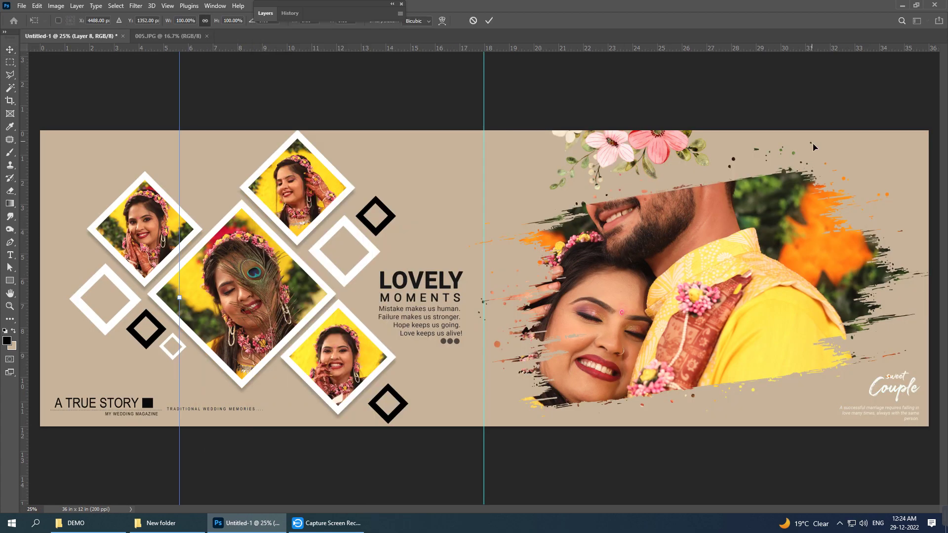
pyautogui.moveTo(754, 153); pyautogui.dragTo(652, 312)
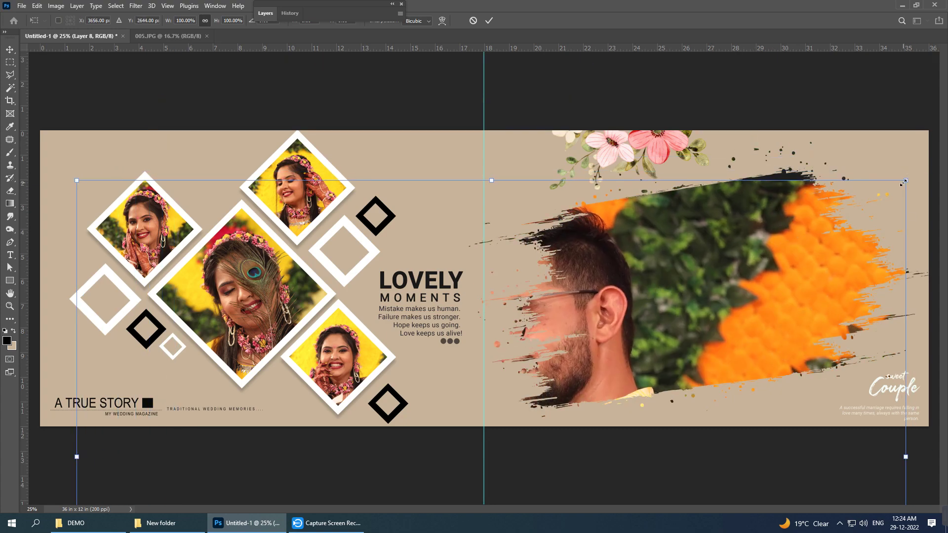
pyautogui.moveTo(904, 182); pyautogui.dragTo(692, 187)
pyautogui.moveTo(620, 226); pyautogui.dragTo(811, 229)
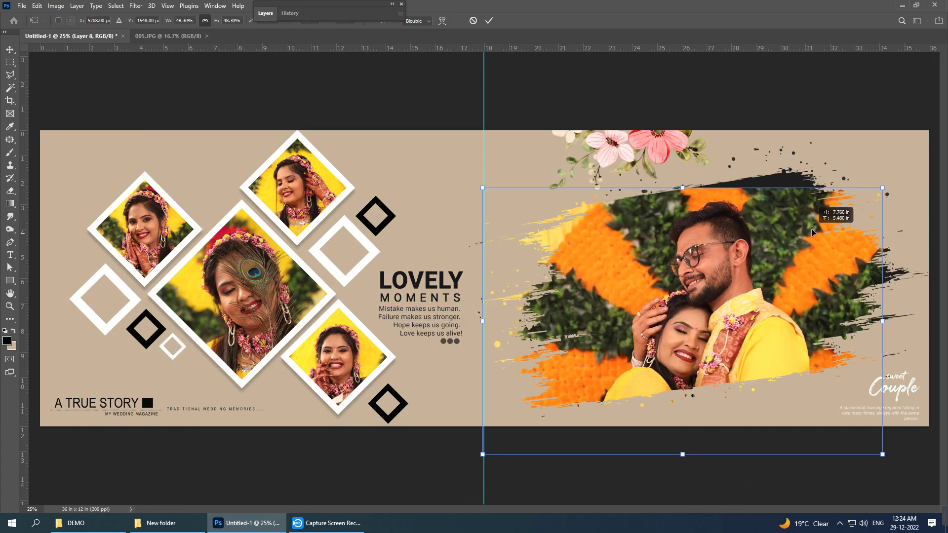
pyautogui.moveTo(893, 465); pyautogui.dragTo(908, 442)
pyautogui.moveTo(735, 280); pyautogui.dragTo(758, 286)
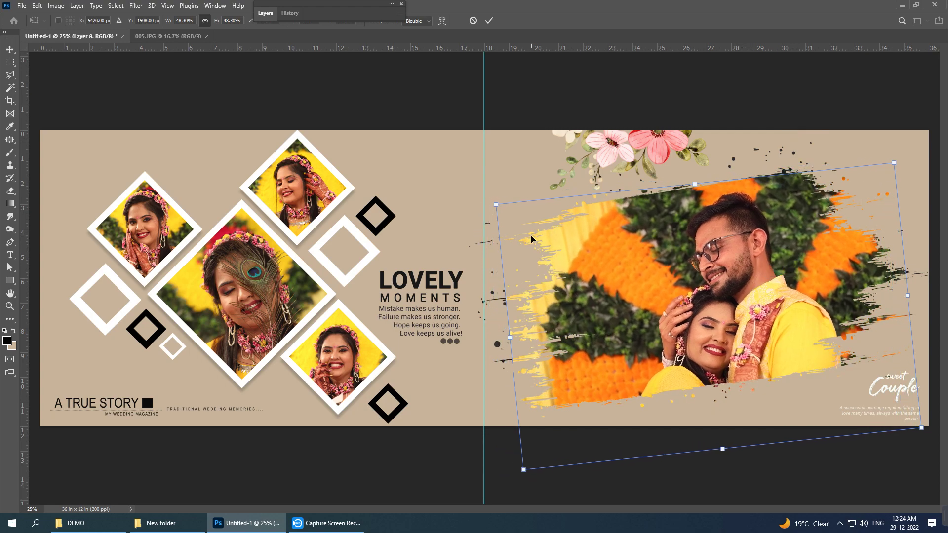
pyautogui.moveTo(496, 204); pyautogui.dragTo(483, 197)
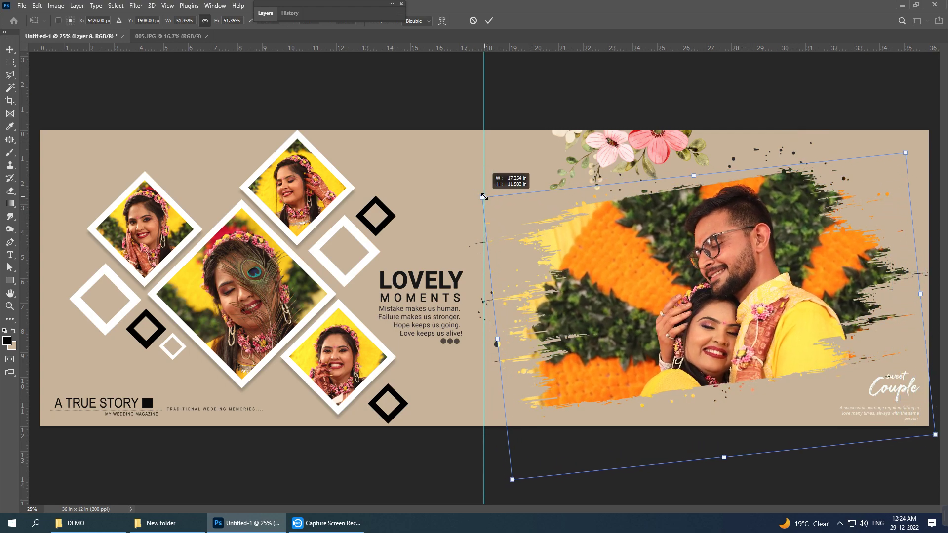
pyautogui.moveTo(683, 276); pyautogui.dragTo(681, 277)
pyautogui.write('539')
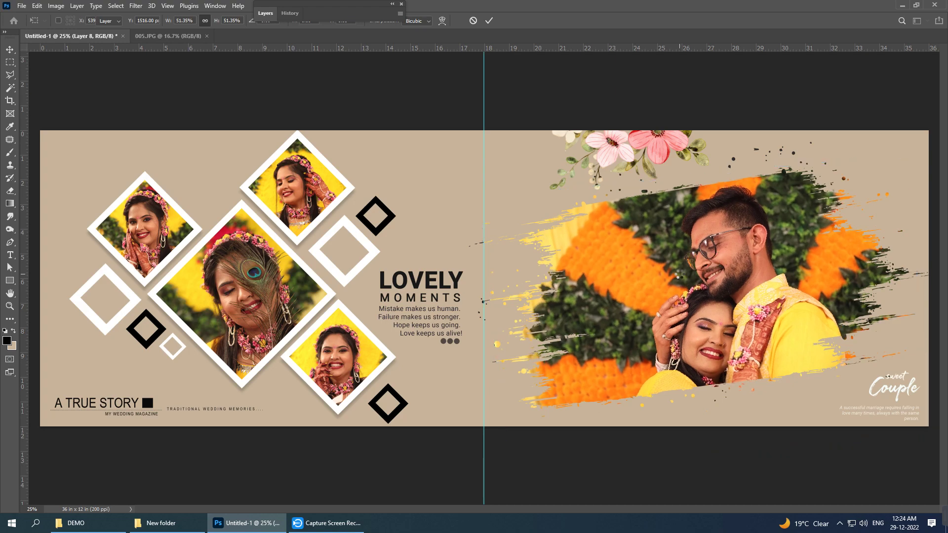
pyautogui.press('Return')
pyautogui.hotkey('ctrl', '0')
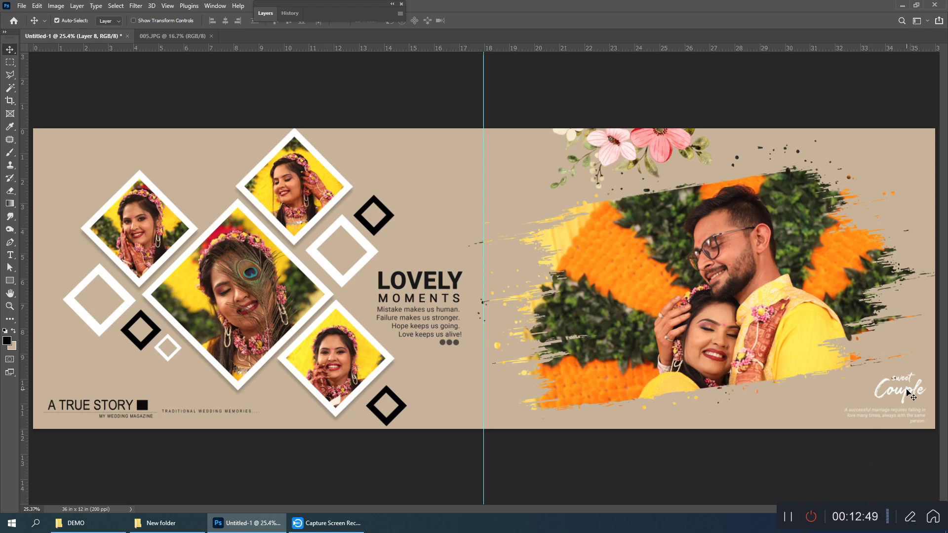
# - Drag the 'sweet Couple' text group slightly left and down in the lower-right corner
pyautogui.moveTo(908, 393)
pyautogui.mouseDown()
pyautogui.moveTo(900, 396)
pyautogui.moveTo(903, 388)
pyautogui.mouseUp()
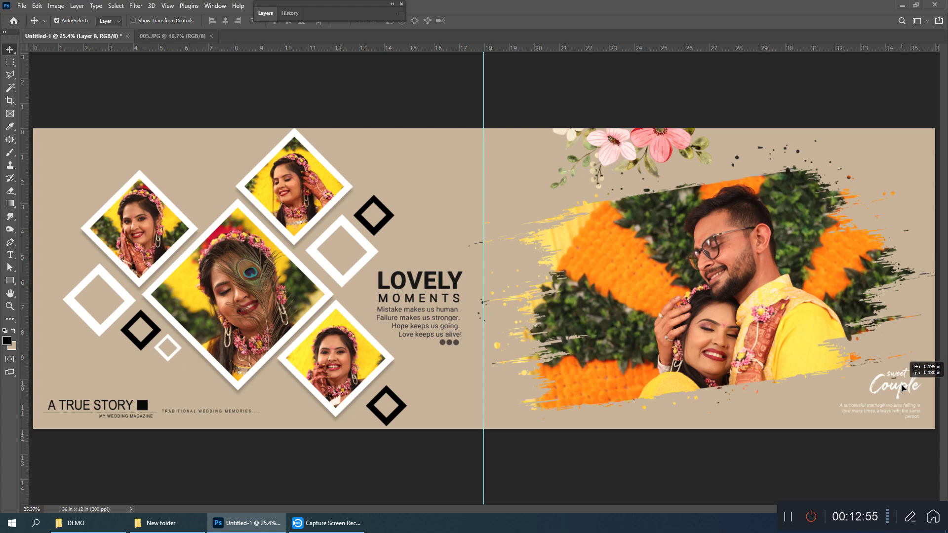